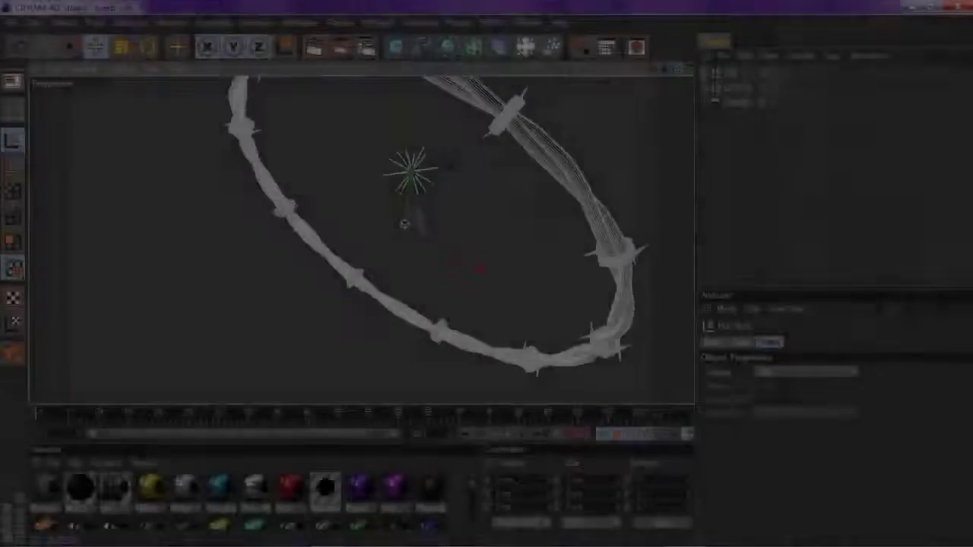
pyautogui.moveTo(675, 69); pyautogui.dragTo(697, 72)
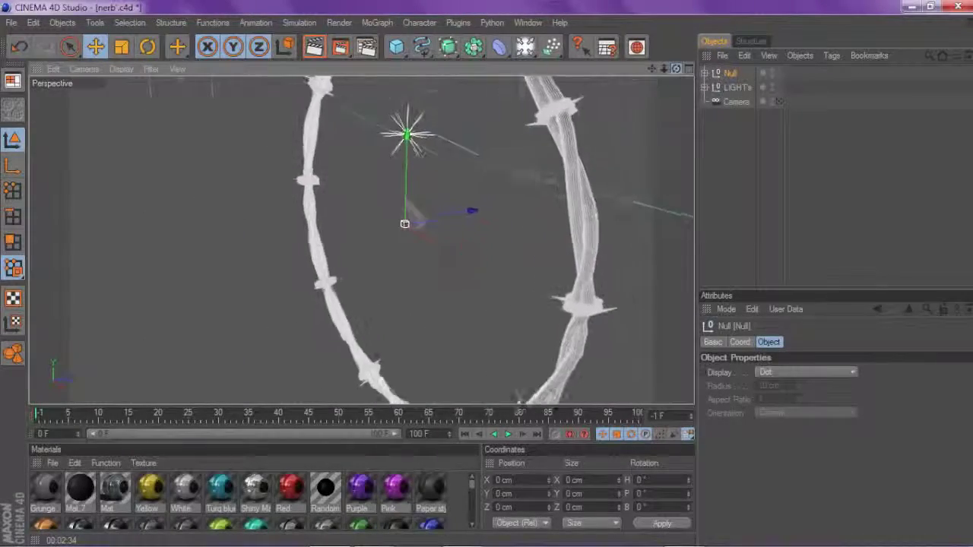
pyautogui.click(754, 160)
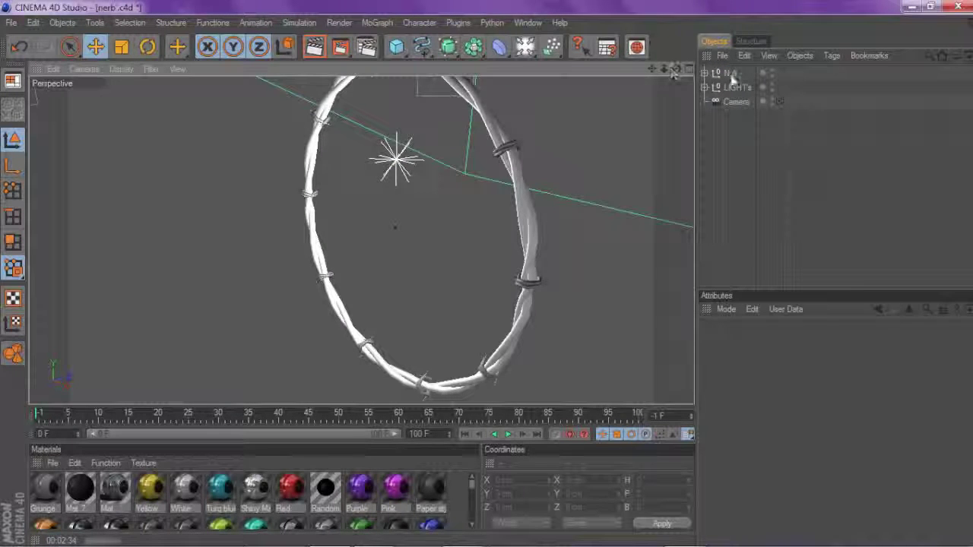
pyautogui.moveTo(675, 69); pyautogui.dragTo(638, 70)
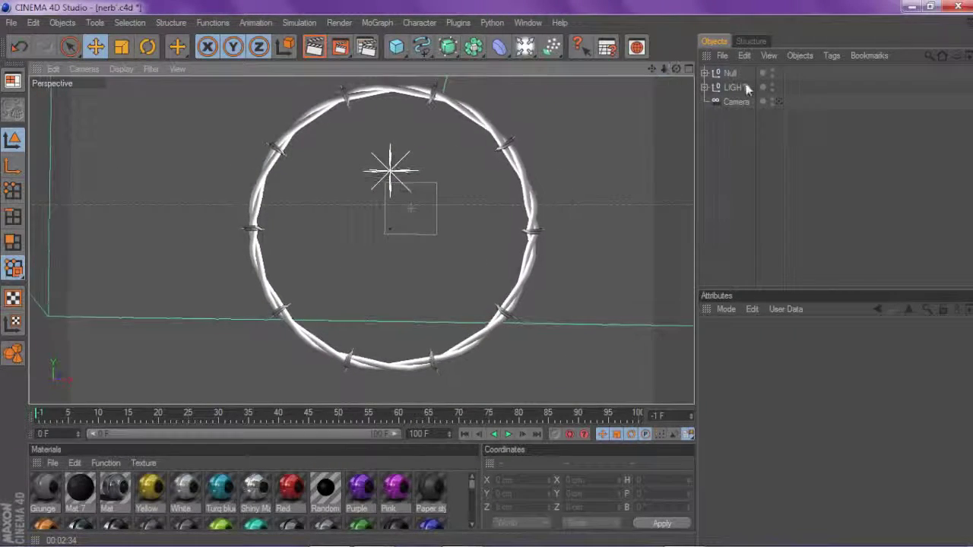
pyautogui.click(729, 74)
pyautogui.press('Delete')
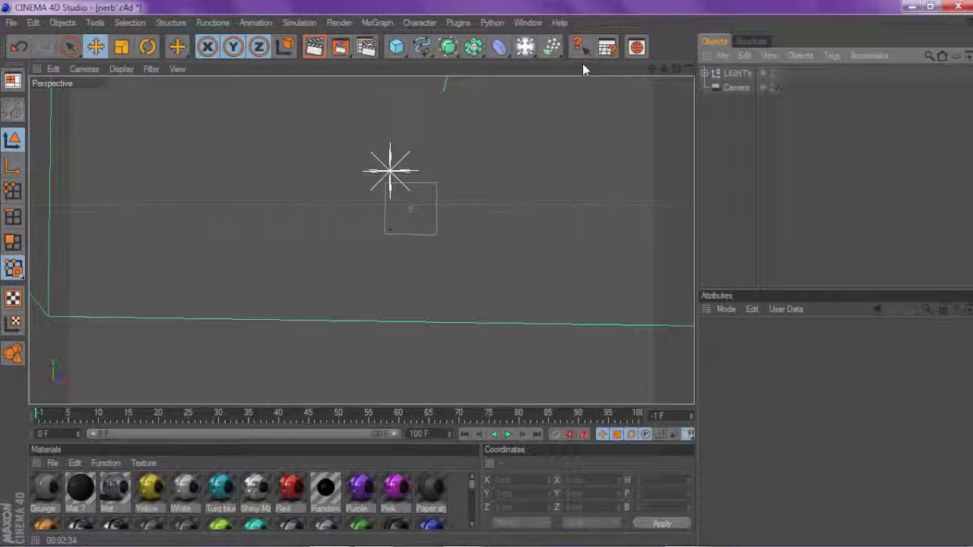
pyautogui.click(457, 22)
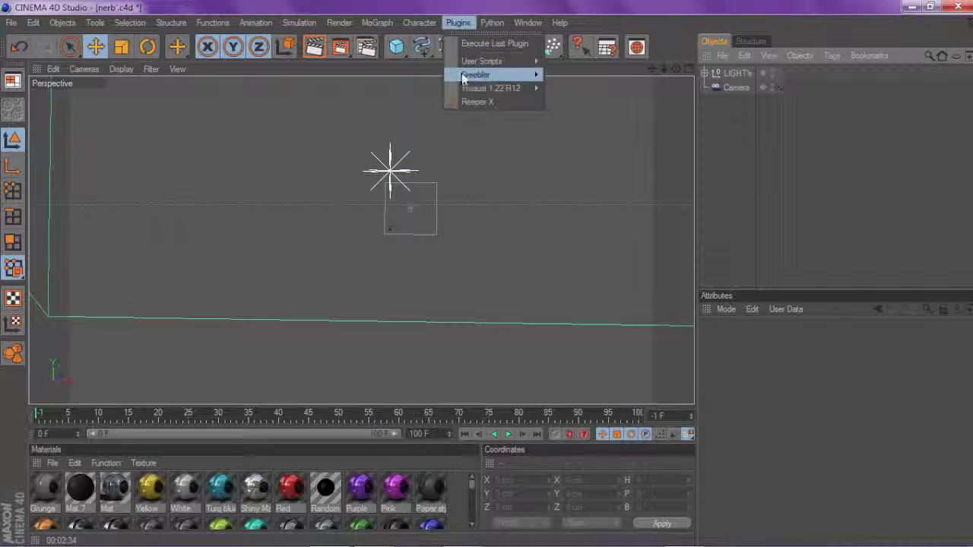
pyautogui.click(497, 101)
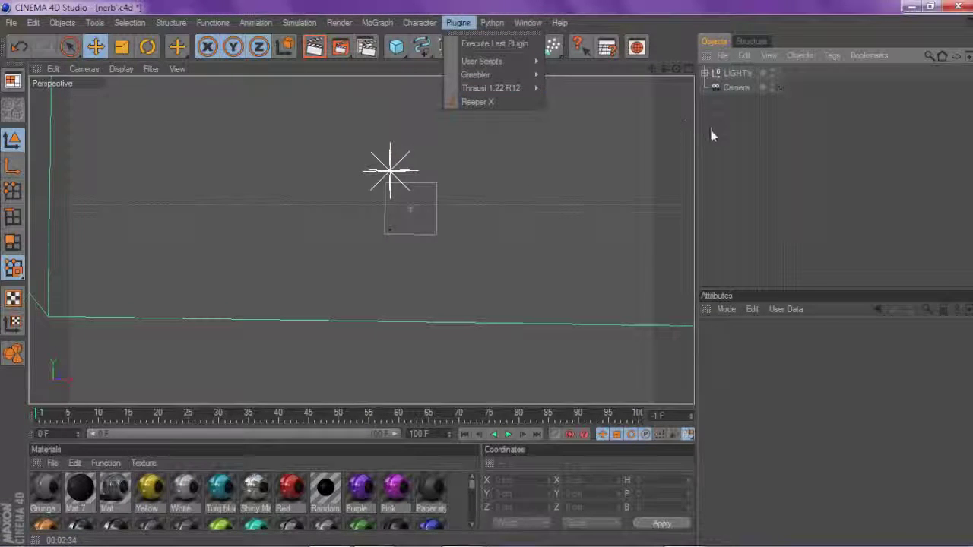
pyautogui.scroll(3, 487, 122)
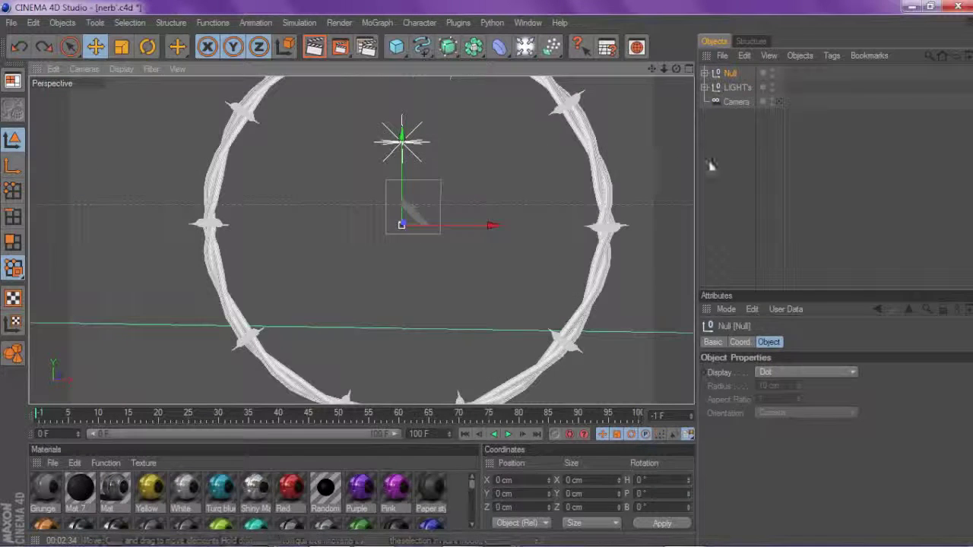
# Delete the Null group holding the finished barbed-wire ring from the scene.
pyautogui.click(707, 164)
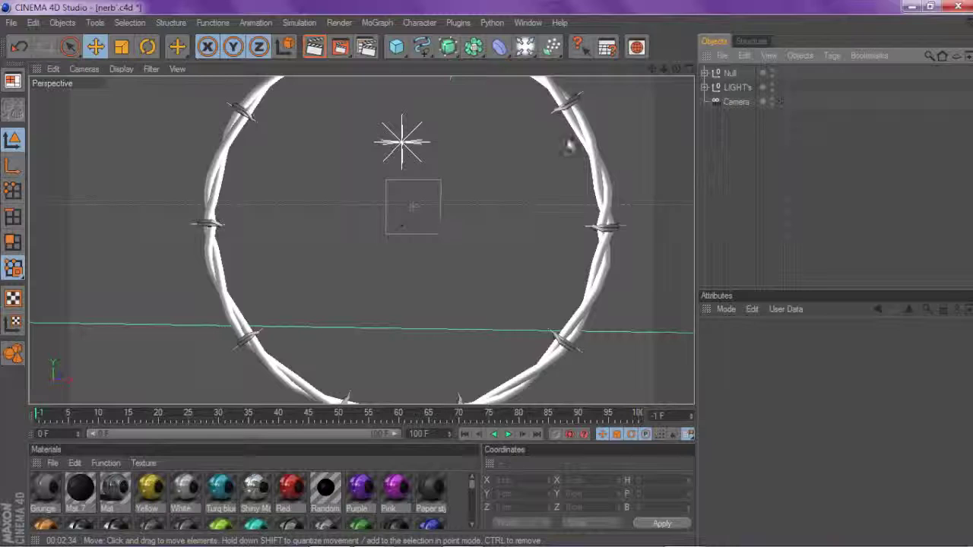
pyautogui.click(721, 72)
pyautogui.press('Delete')
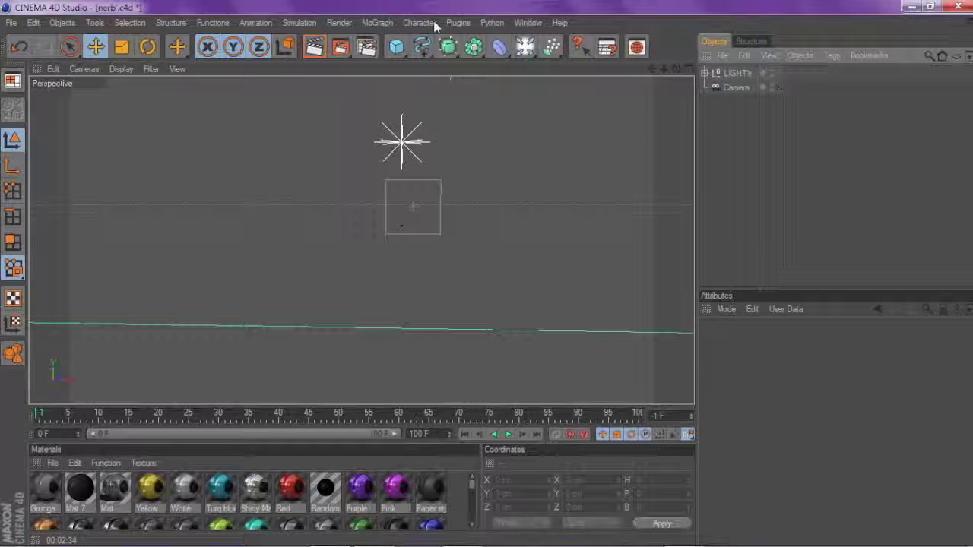
# Add a Circle spline and scale it down to about 197.8 cm across.
pyautogui.click(422, 46)
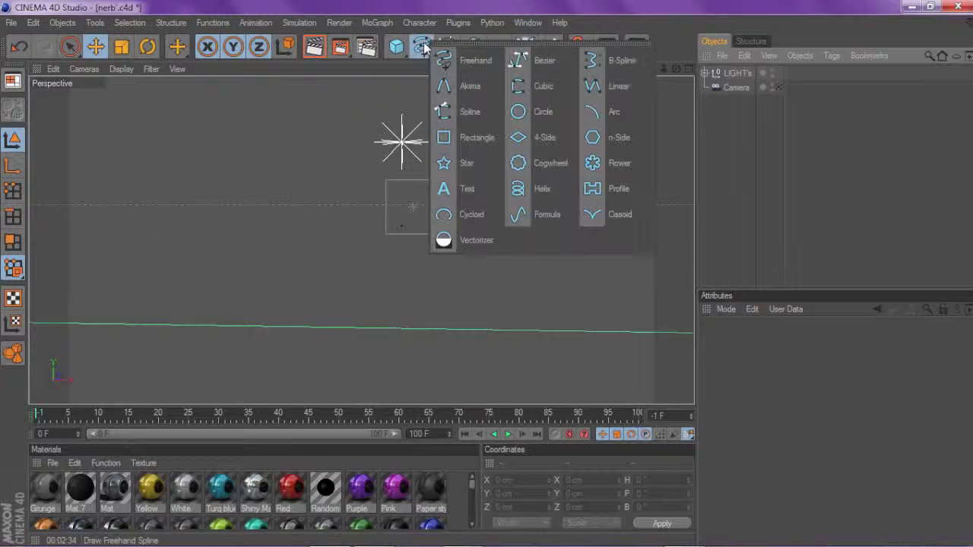
pyautogui.click(529, 108)
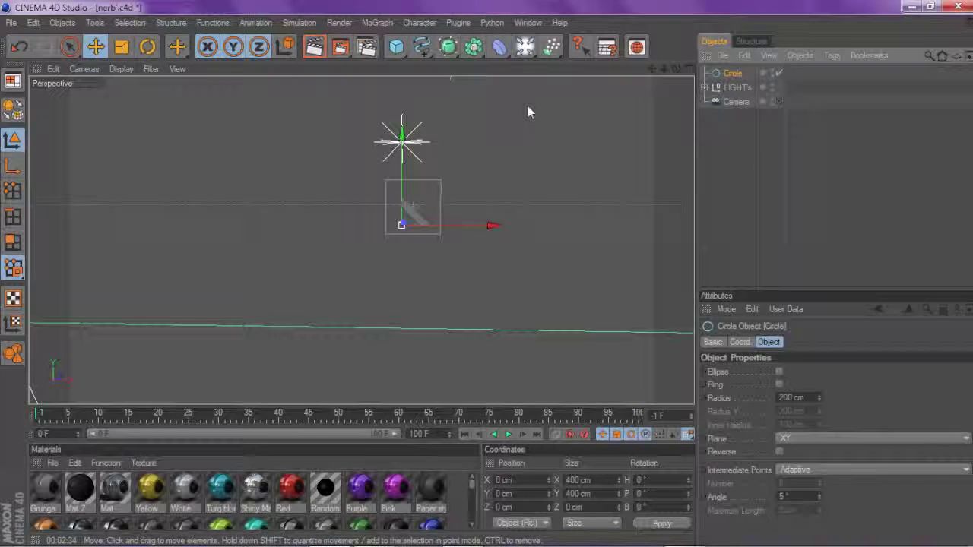
pyautogui.scroll(-5, 528, 112)
pyautogui.click(122, 53)
pyautogui.moveTo(266, 107); pyautogui.dragTo(171, 105)
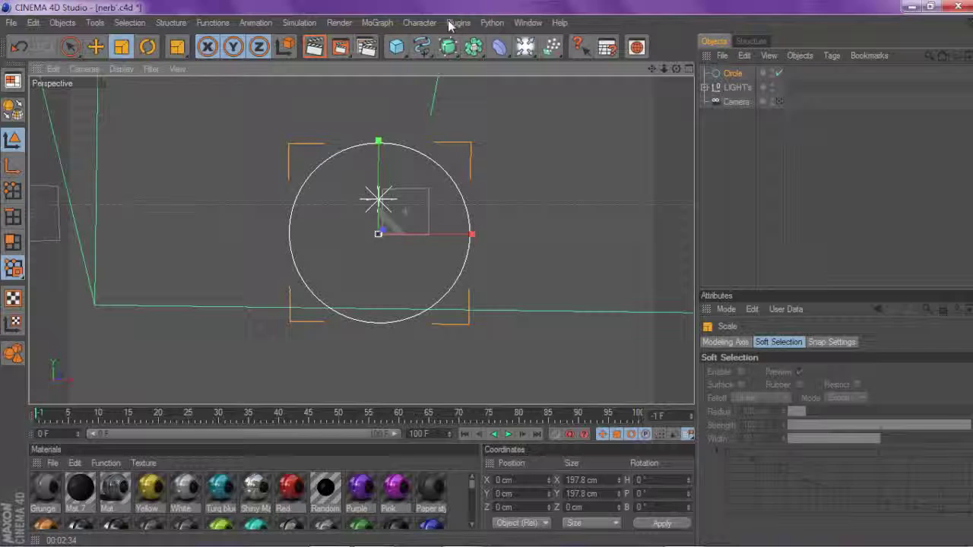
pyautogui.scroll(5, 585, 160)
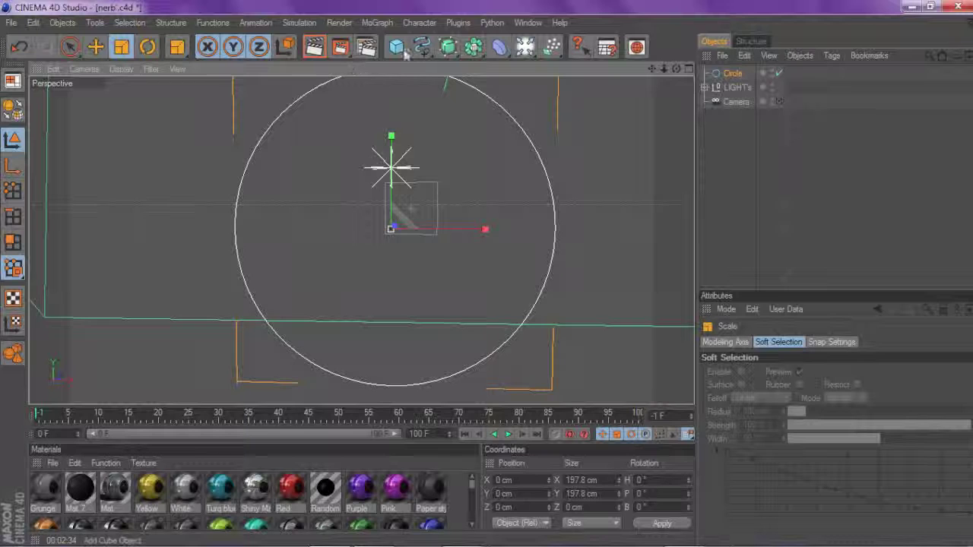
# Add a Reeper X object and make the circle spline its child, keeping the Reeper X selected.
pyautogui.click(457, 22)
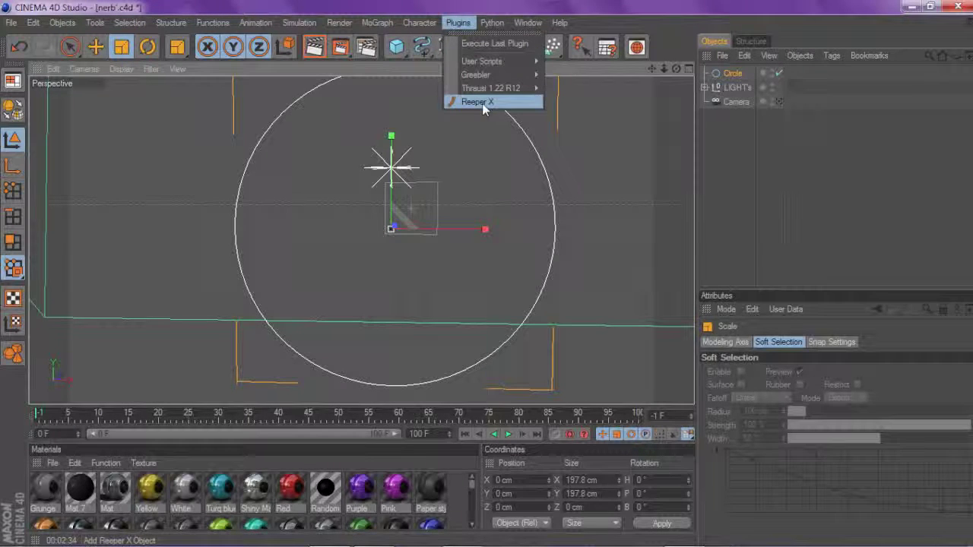
pyautogui.click(483, 103)
pyautogui.moveTo(734, 89); pyautogui.dragTo(735, 79)
pyautogui.click(734, 74)
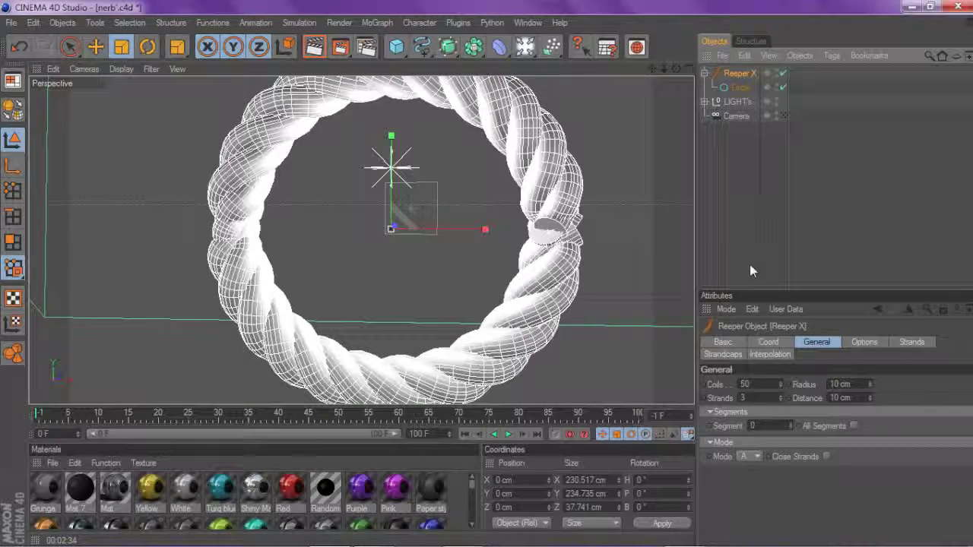
# Set the Reeper X rope to 2 strands with a radius of 2 cm and a distance of 2 cm.
pyautogui.click(772, 397)
pyautogui.write('2')
pyautogui.press('Tab')
pyautogui.write('2')
pyautogui.press('Tab')
pyautogui.write('2')
pyautogui.press('Return')
pyautogui.scroll(3, 605, 196)
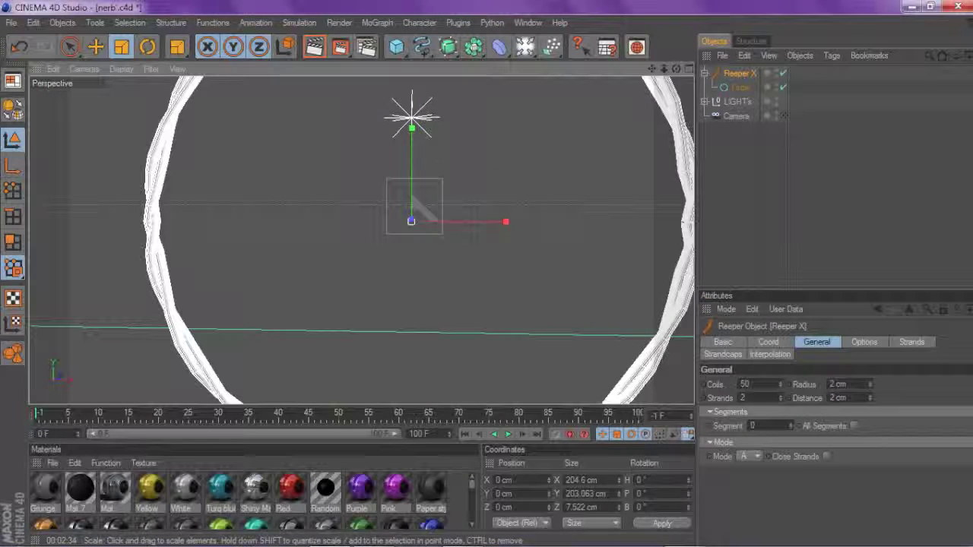
# Check the thin rope from several angles, collapse its hierarchy and hide the Reeper X object in the viewport.
pyautogui.moveTo(676, 70)
pyautogui.mouseDown()
pyautogui.moveTo(776, 95)
pyautogui.moveTo(687, 70)
pyautogui.mouseUp()
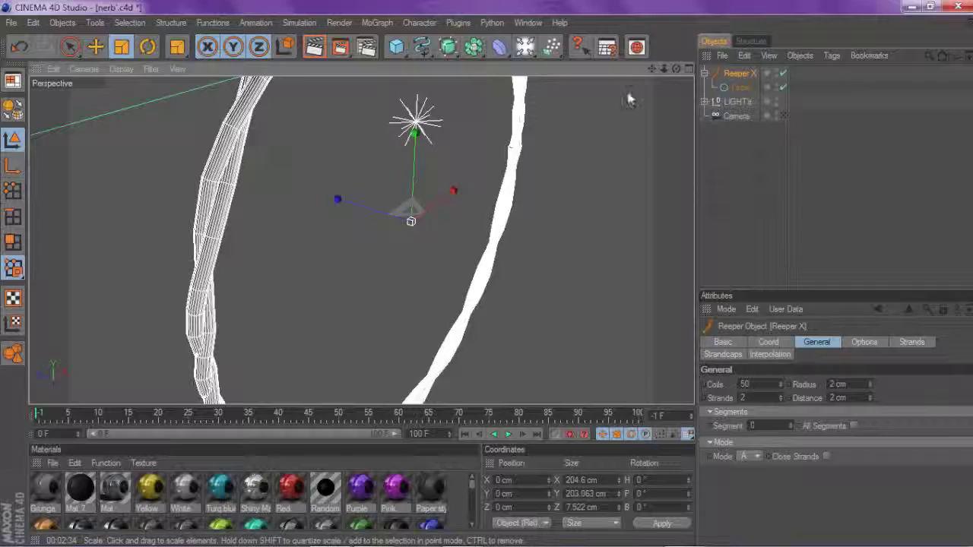
pyautogui.moveTo(676, 68)
pyautogui.mouseDown()
pyautogui.moveTo(639, 83)
pyautogui.moveTo(631, 73)
pyautogui.moveTo(608, 79)
pyautogui.moveTo(597, 114)
pyautogui.moveTo(646, 114)
pyautogui.moveTo(675, 73)
pyautogui.mouseUp()
pyautogui.scroll(-3, 659, 114)
pyautogui.click(704, 73)
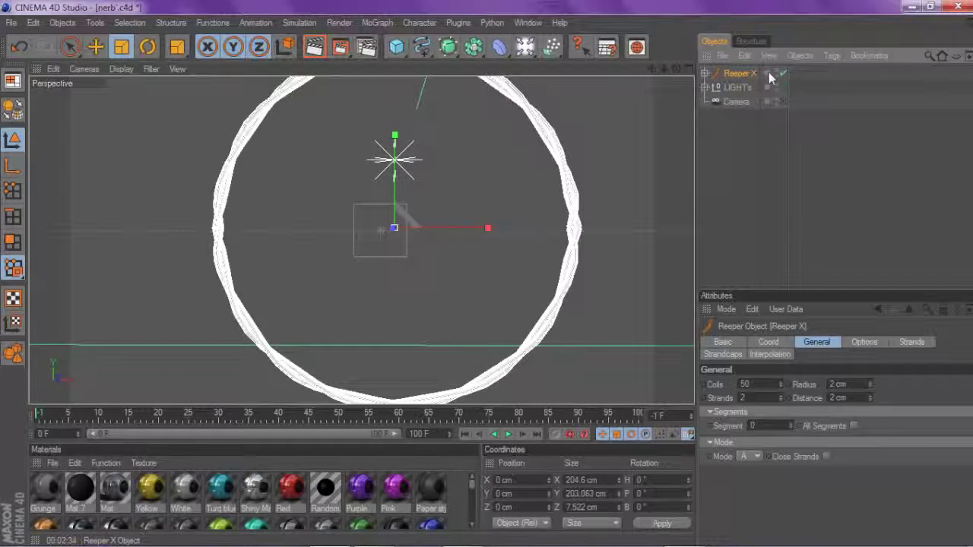
pyautogui.doubleClick(776, 72)
pyautogui.click(588, 103)
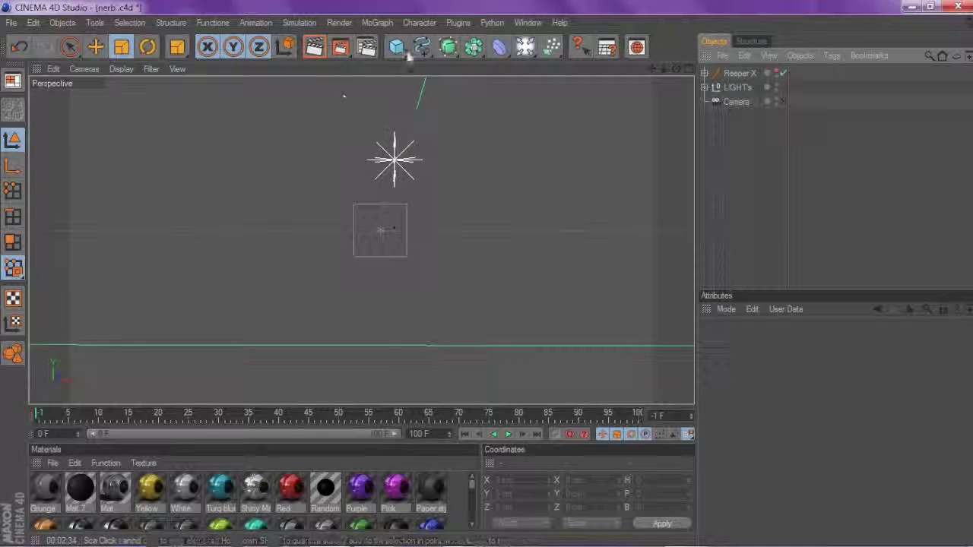
# Add a six-sided n-Side spline and scale it down to a radius of about 40.3 cm.
pyautogui.moveTo(419, 48); pyautogui.dragTo(608, 138)
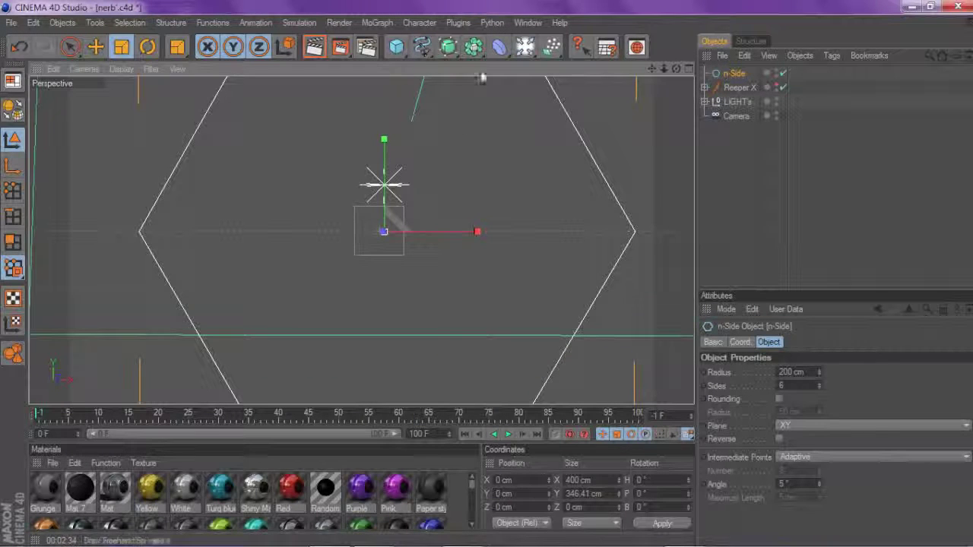
pyautogui.press('t')
pyautogui.moveTo(149, 147); pyautogui.dragTo(80, 148)
pyautogui.scroll(5, 563, 198)
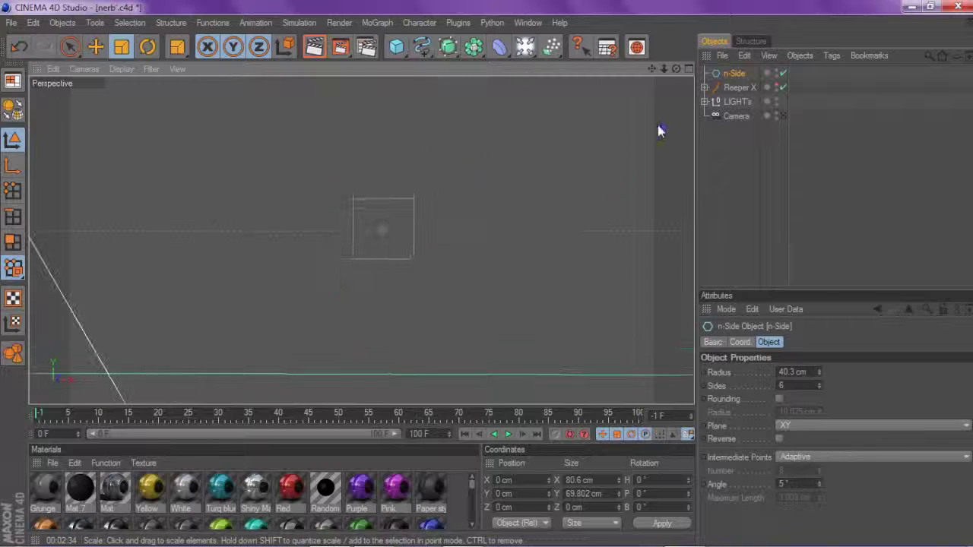
pyautogui.scroll(-2, 653, 95)
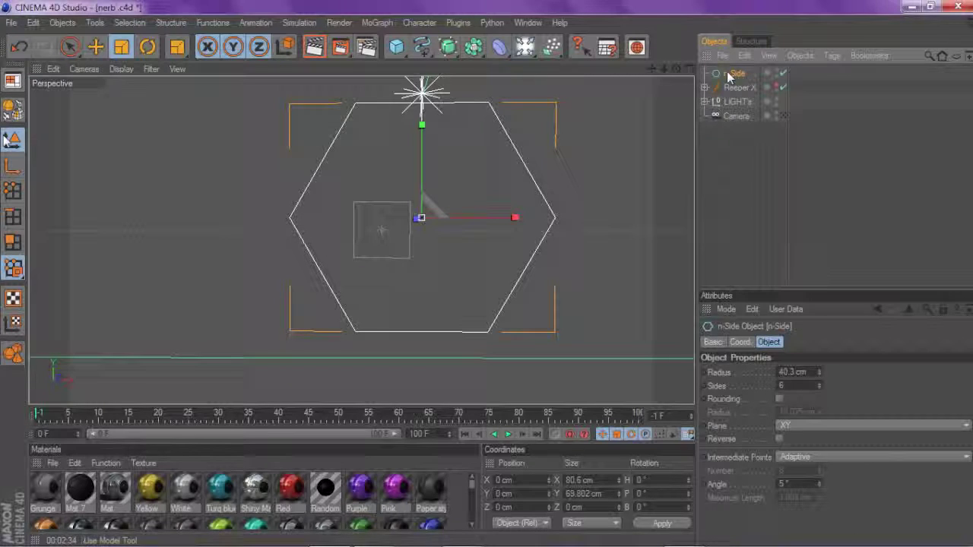
# Make the hexagon spline editable and select its corner points in point mode.
pyautogui.press('c')
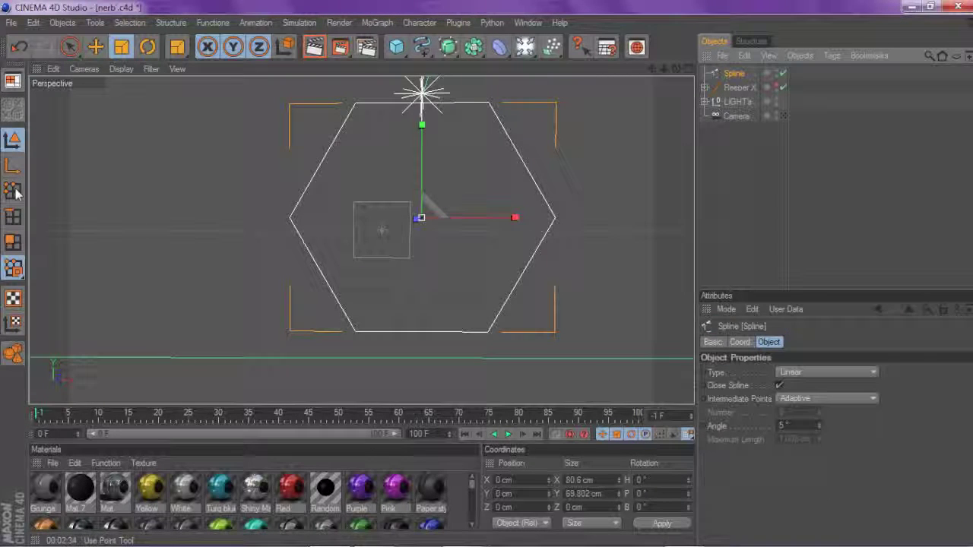
pyautogui.click(12, 190)
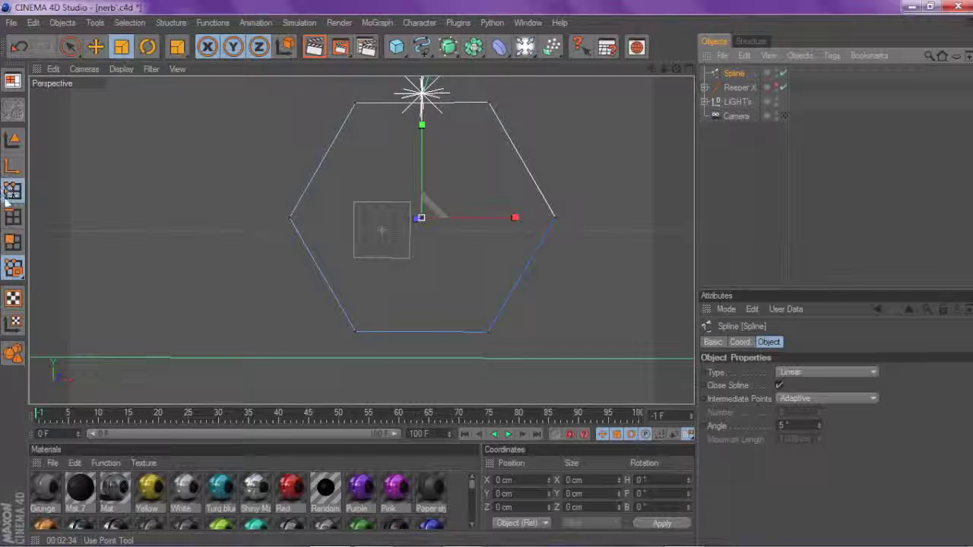
pyautogui.keyDown('ctrl'); pyautogui.click(551, 240); pyautogui.keyUp('ctrl')
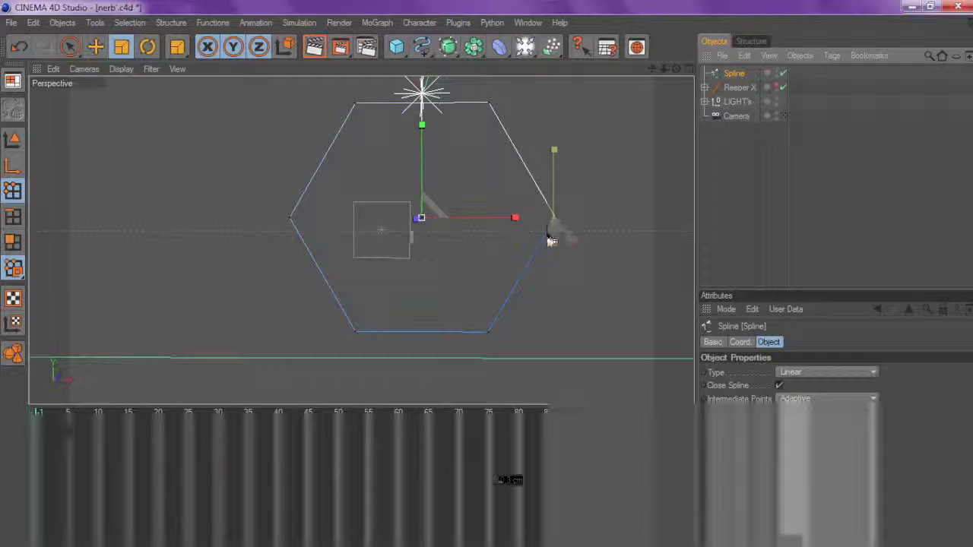
pyautogui.keyDown('ctrl'); pyautogui.click(469, 99); pyautogui.keyUp('ctrl')
pyautogui.keyDown('ctrl'); pyautogui.click(302, 97); pyautogui.keyUp('ctrl')
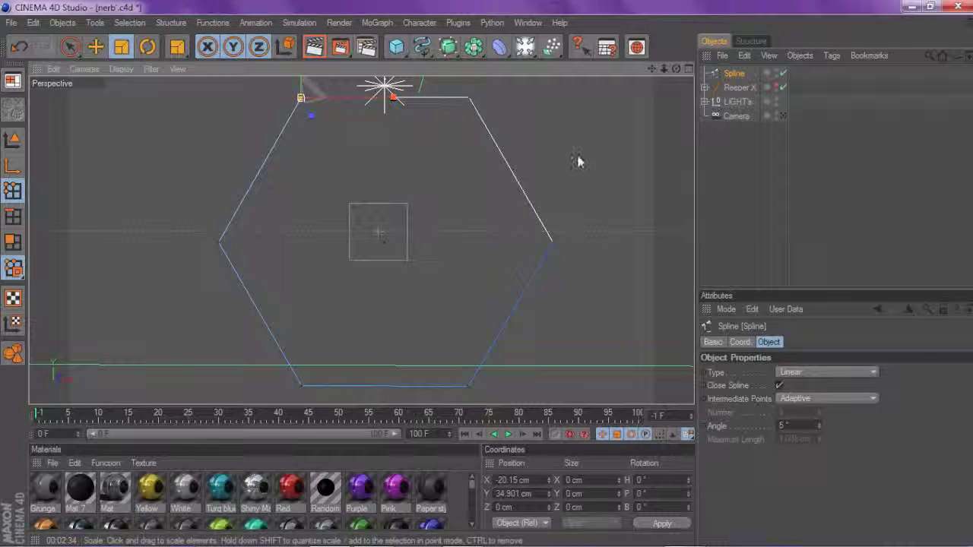
# Cut an extra point with the Knife into each of the two edges meeting at the hexagon's right corner.
pyautogui.rightClick(630, 291)
pyautogui.click(674, 376)
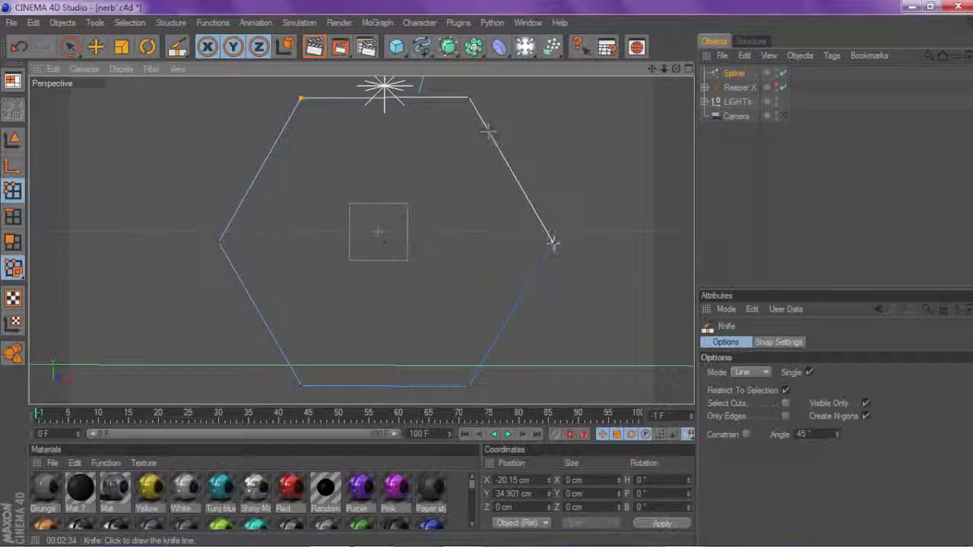
pyautogui.moveTo(473, 212); pyautogui.dragTo(603, 152)
pyautogui.moveTo(493, 269); pyautogui.dragTo(615, 363)
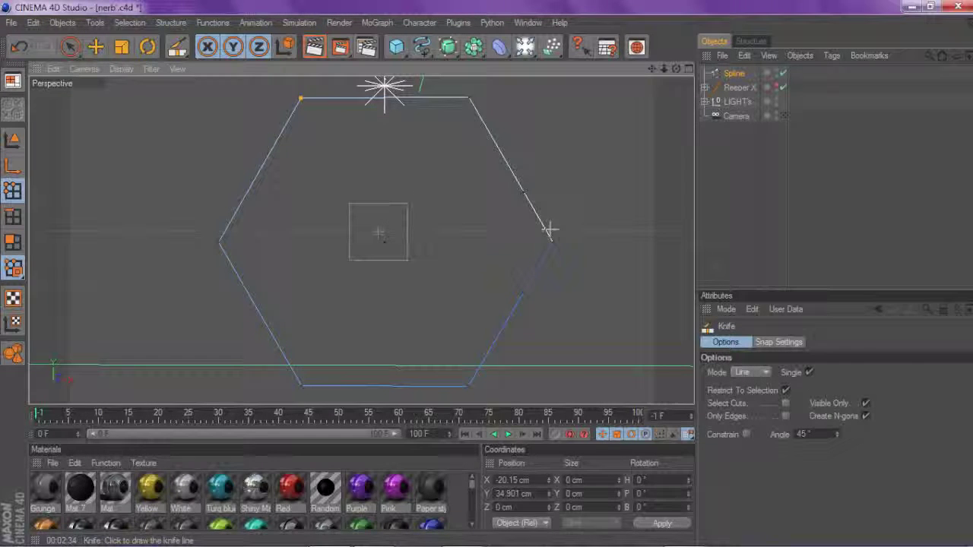
# Turn off Close Spline for the hexagon and select its open end point at the right corner with the Move tool.
pyautogui.click(731, 73)
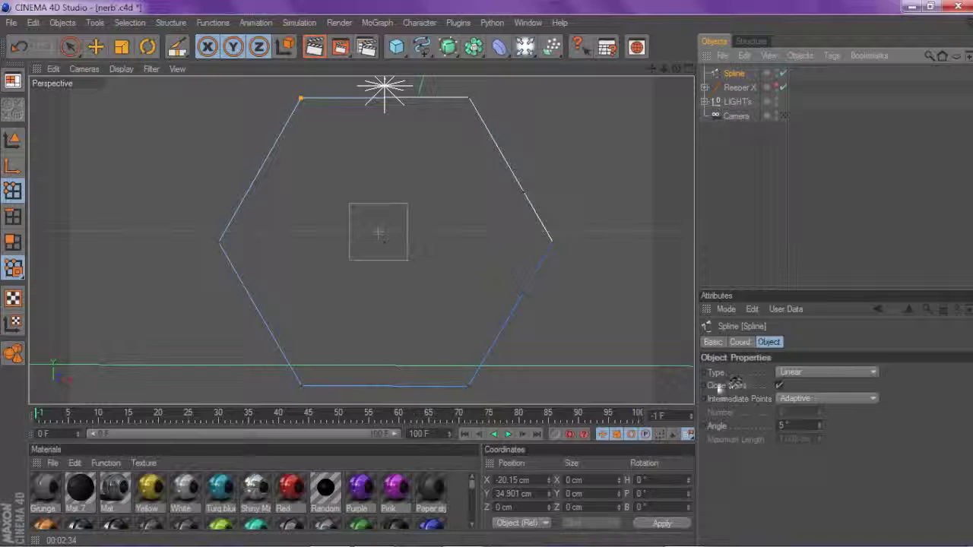
pyautogui.click(778, 386)
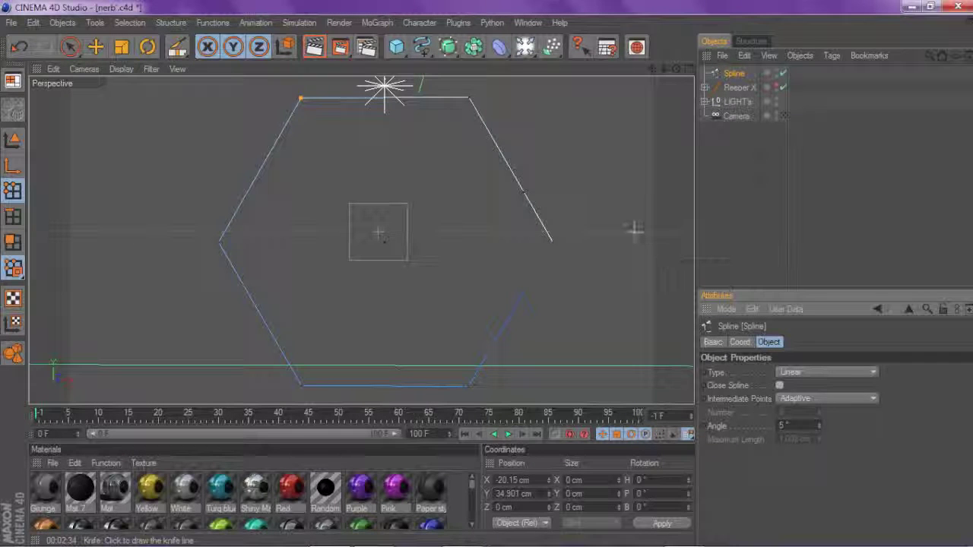
pyautogui.click(96, 47)
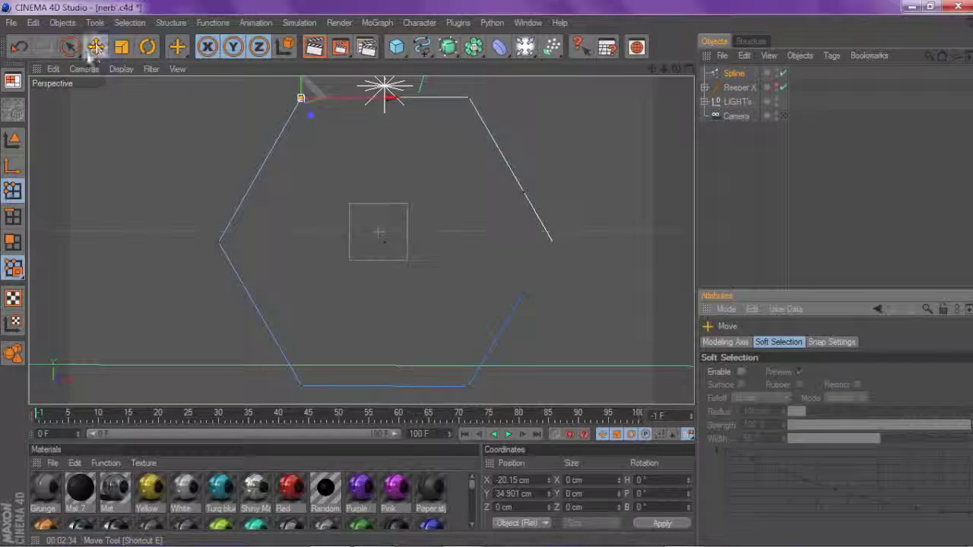
pyautogui.click(554, 243)
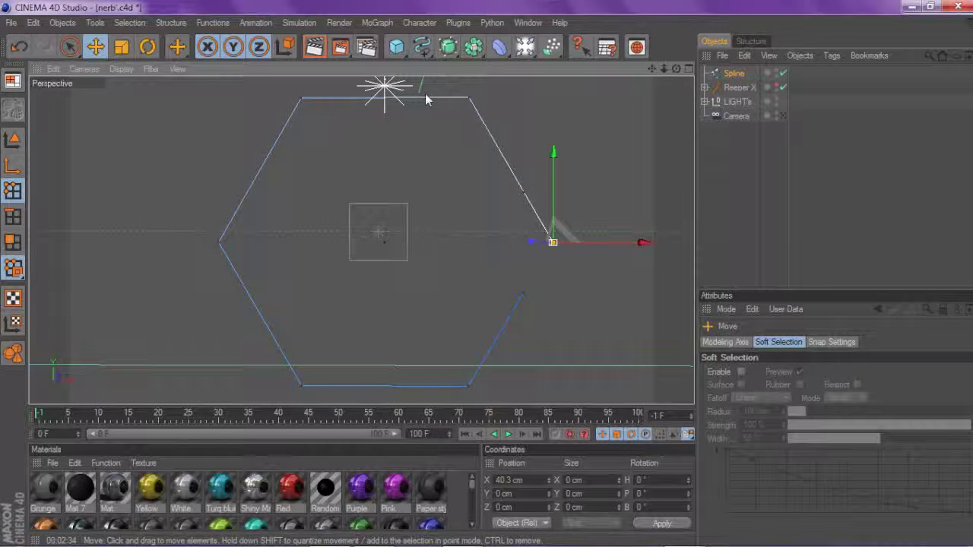
pyautogui.scroll(-2, 639, 127)
pyautogui.moveTo(676, 69); pyautogui.dragTo(563, 88)
pyautogui.moveTo(499, 232); pyautogui.dragTo(532, 350)
pyautogui.moveTo(676, 70); pyautogui.dragTo(509, 75)
pyautogui.hotkey('ctrl', 'z')
pyautogui.moveTo(676, 71); pyautogui.dragTo(791, 73)
pyautogui.moveTo(651, 69); pyautogui.dragTo(547, 61)
pyautogui.scroll(2, 639, 93)
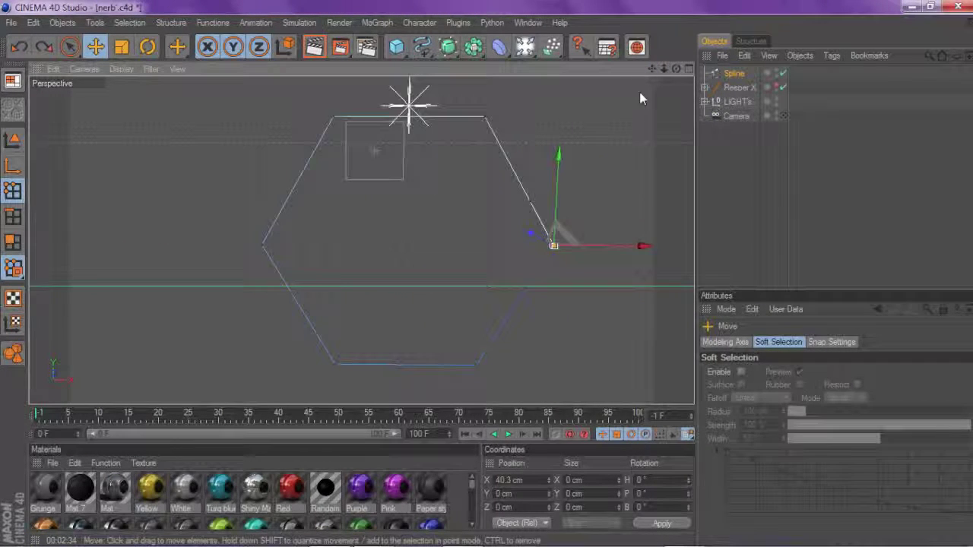
# Pull the hexagon's two open ends outward so they cross, one at about X 62.7, Y 34.4 cm and the other below it.
pyautogui.click(689, 70)
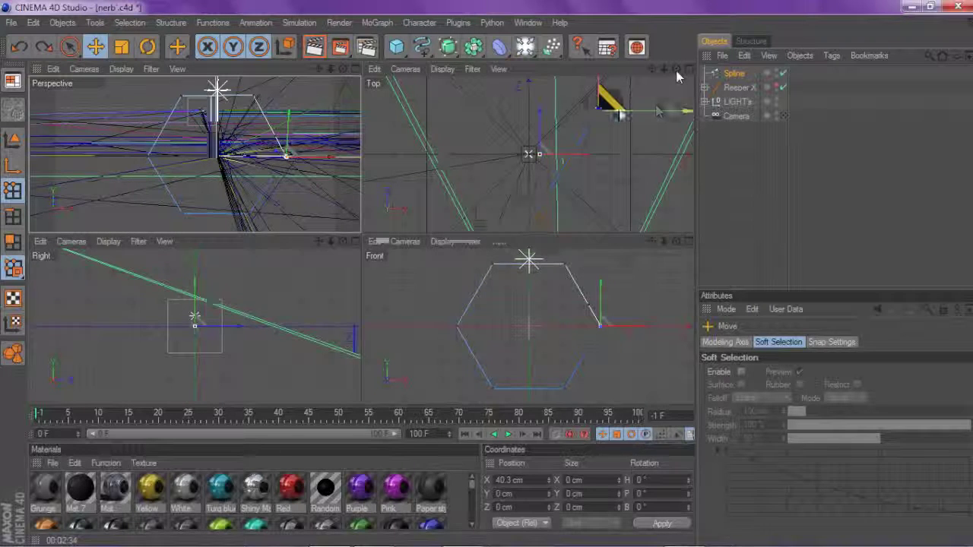
pyautogui.click(689, 69)
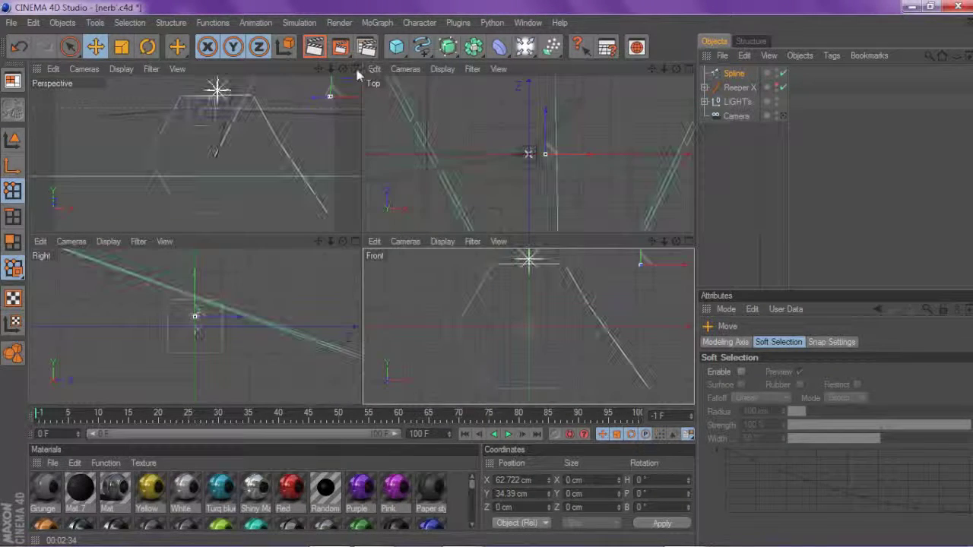
pyautogui.middleClick(355, 79)
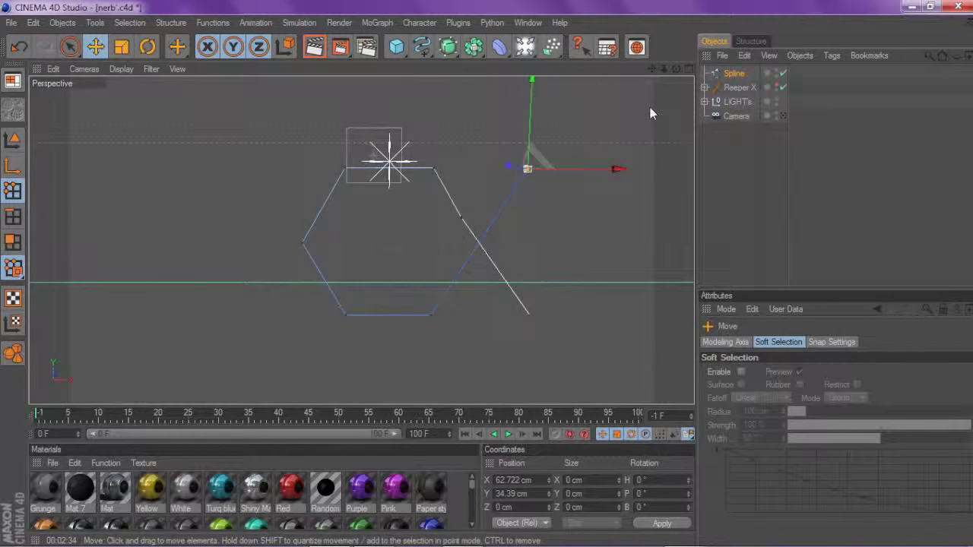
# Move the knife-cut point on the hexagon's upper right edge and the upper corner points back to Z -10 cm.
pyautogui.scroll(4, 653, 111)
pyautogui.moveTo(676, 69); pyautogui.dragTo(650, 73)
pyautogui.moveTo(645, 118); pyautogui.dragTo(653, 105)
pyautogui.moveTo(653, 70); pyautogui.dragTo(589, 152)
pyautogui.scroll(5, 608, 129)
pyautogui.scroll(-2, 571, 207)
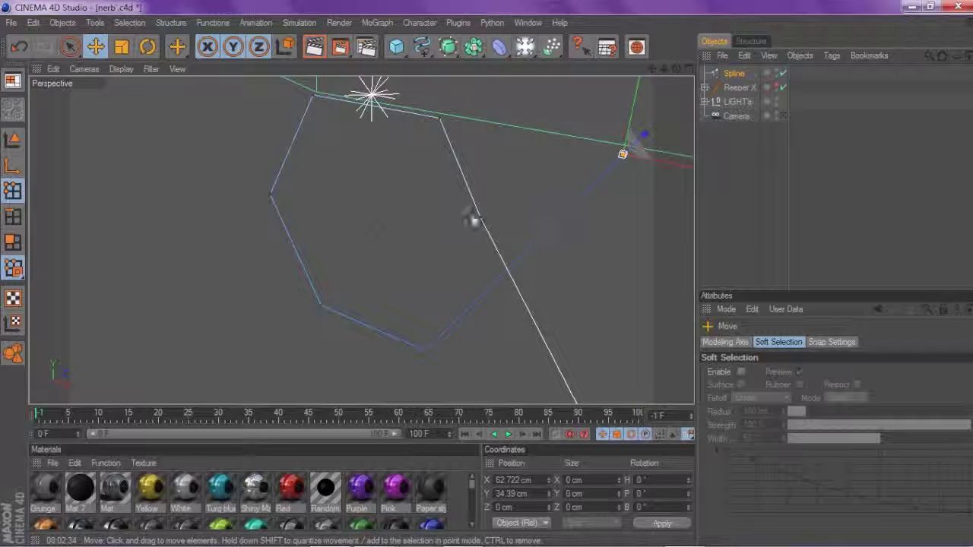
pyautogui.click(481, 218)
pyautogui.moveTo(676, 70); pyautogui.dragTo(640, 72)
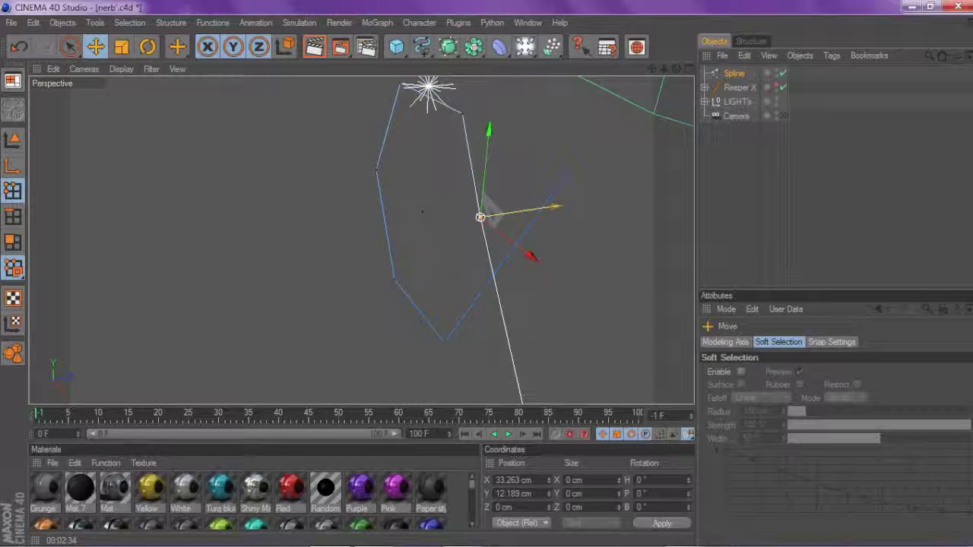
pyautogui.moveTo(555, 206); pyautogui.dragTo(519, 211)
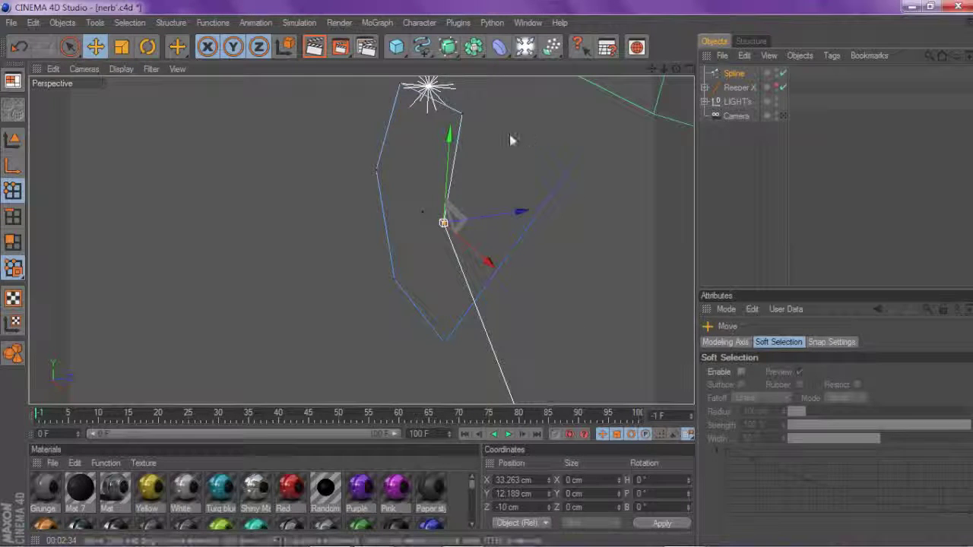
pyautogui.moveTo(652, 69); pyautogui.dragTo(652, 139)
pyautogui.moveTo(652, 69); pyautogui.dragTo(684, 69, button='right')
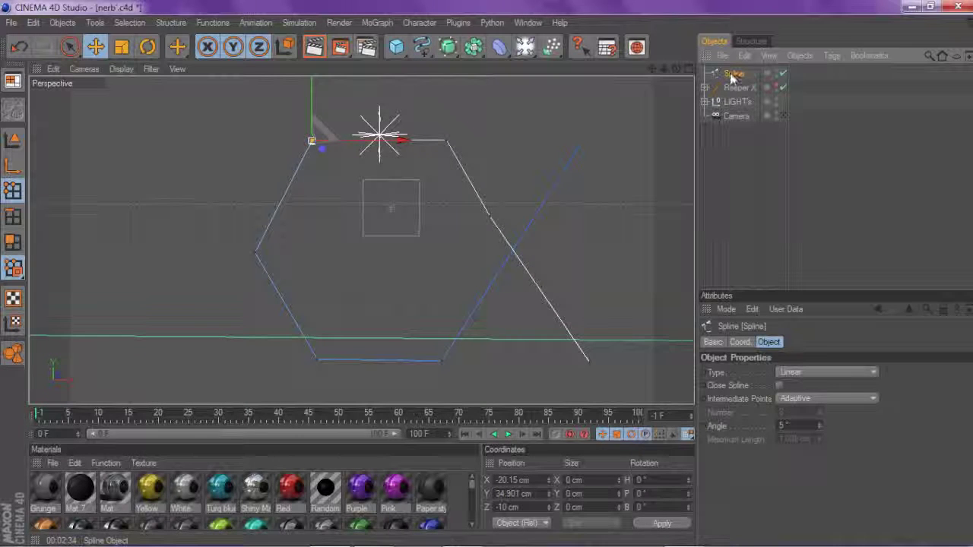
# Duplicate the barb spline and rotate the copy as a whole object to a B angle of 180°.
pyautogui.hotkey('ctrl', 'c')
pyautogui.hotkey('ctrl', 'v')
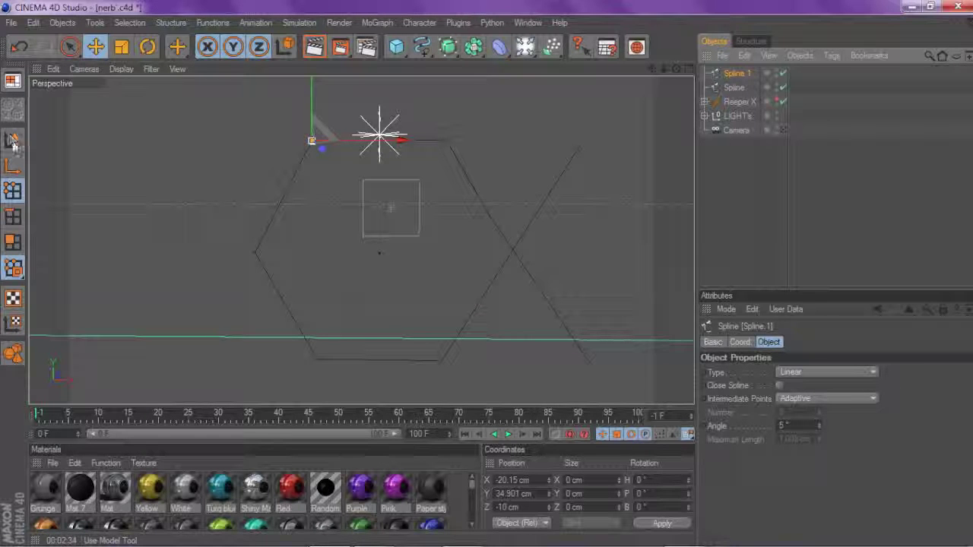
pyautogui.click(12, 141)
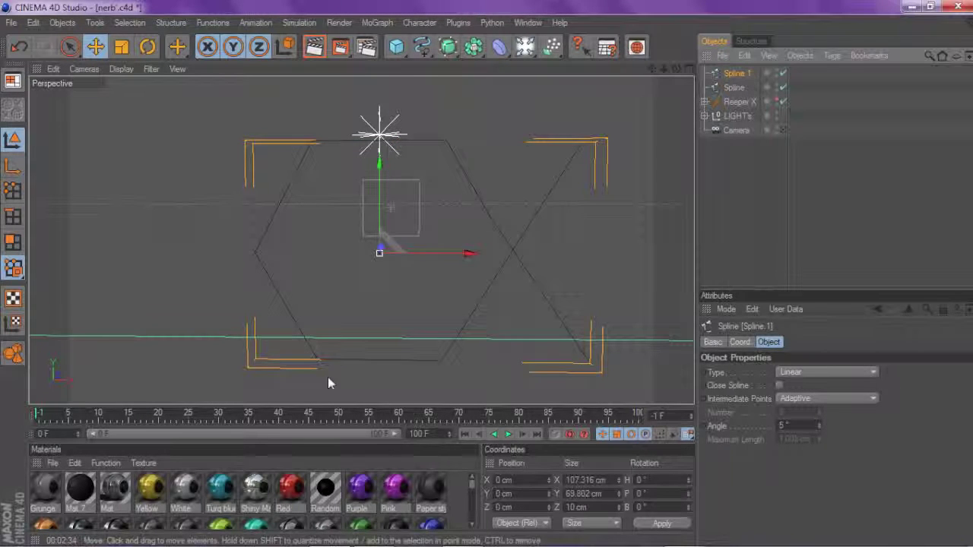
pyautogui.click(655, 507)
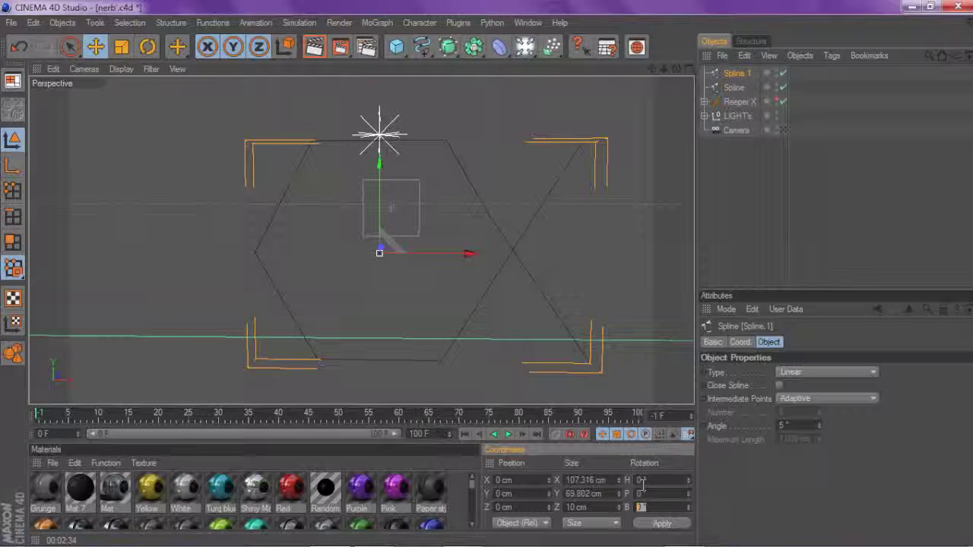
pyautogui.write('180')
pyautogui.press('Return')
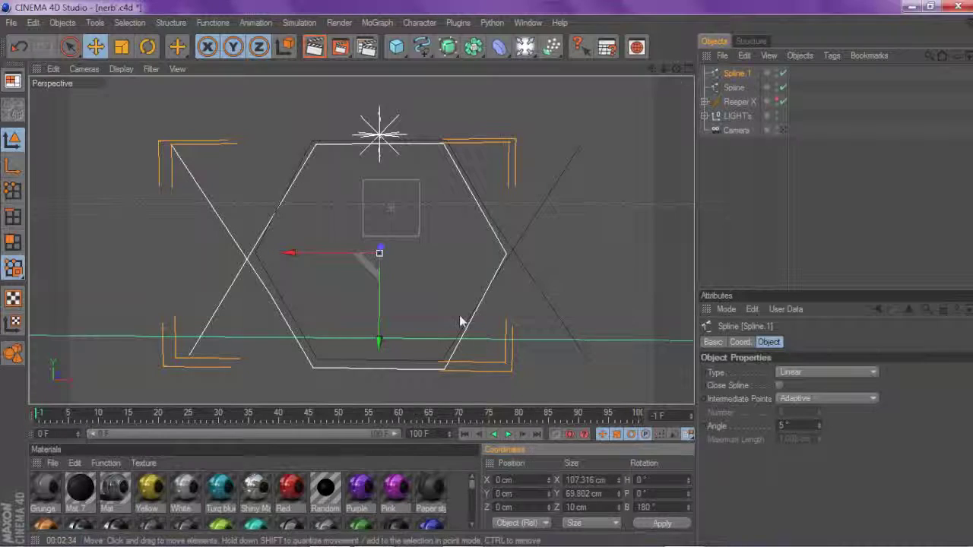
# Merge the original spline and its rotated copy into a single spline with Connect+Delete.
pyautogui.moveTo(676, 69); pyautogui.dragTo(631, 70)
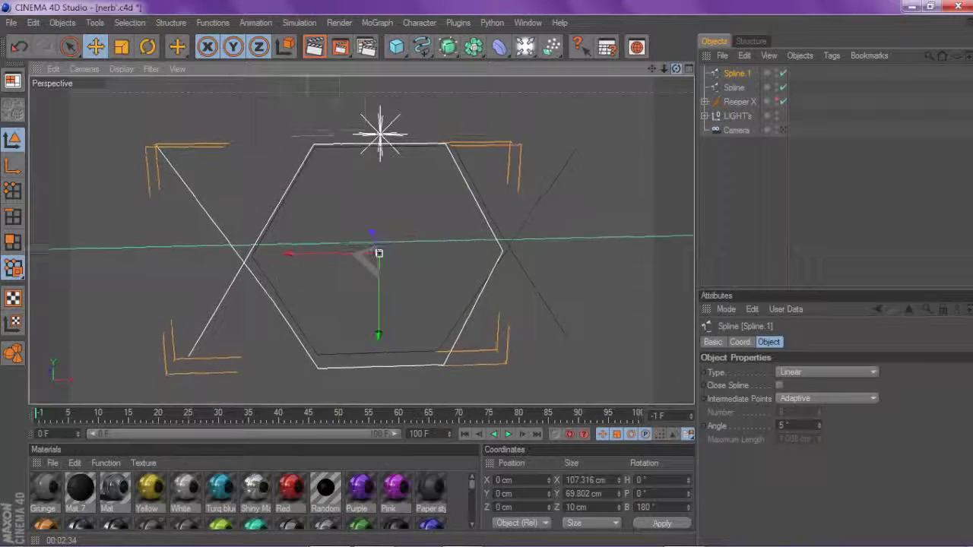
pyautogui.click(733, 89)
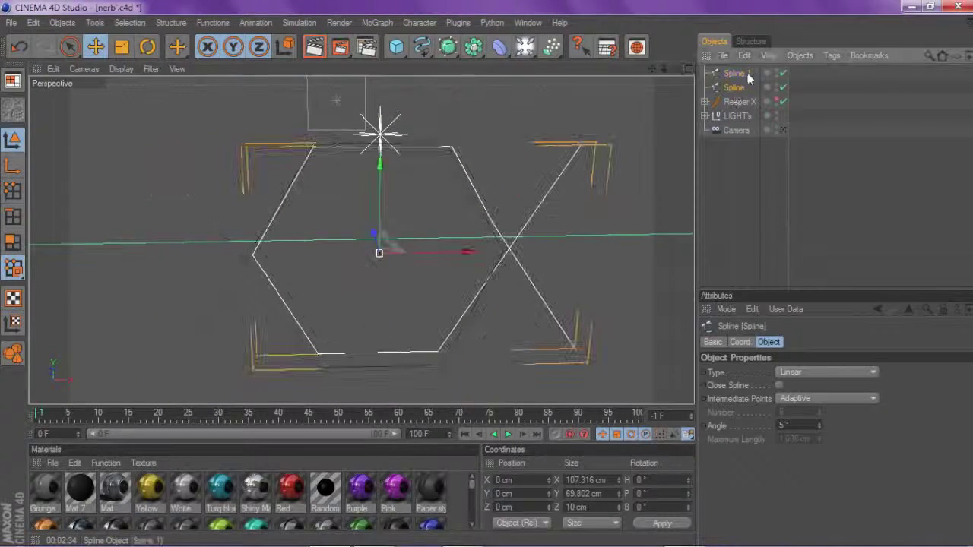
pyautogui.keyDown('ctrl'); pyautogui.click(740, 73); pyautogui.keyUp('ctrl')
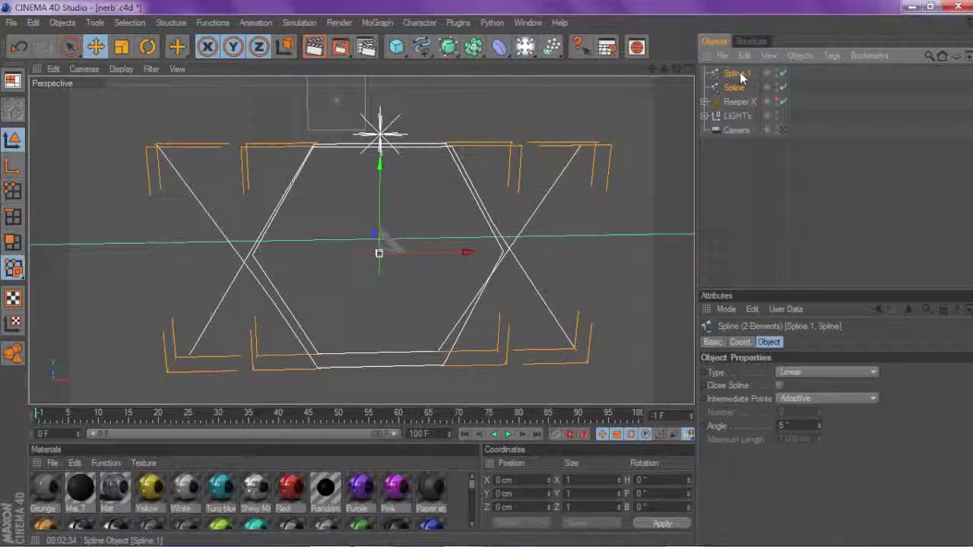
pyautogui.rightClick(740, 72)
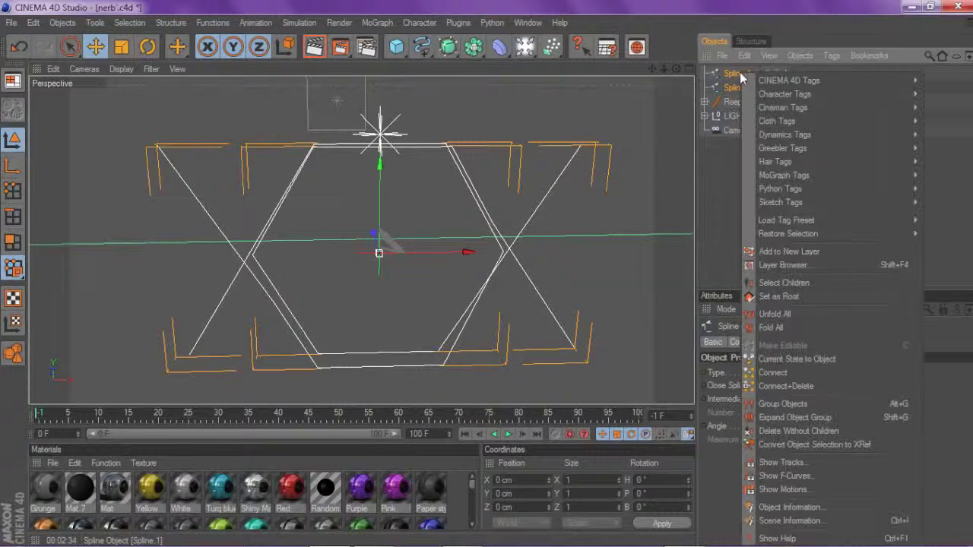
pyautogui.click(786, 385)
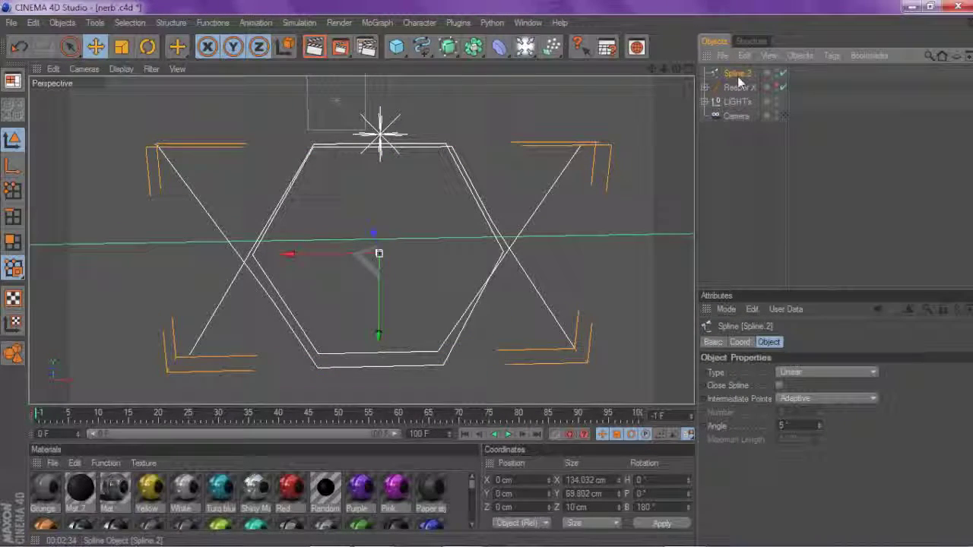
# Make the Reeper X rope ring visible around the barb spline again.
pyautogui.scroll(-3, 615, 98)
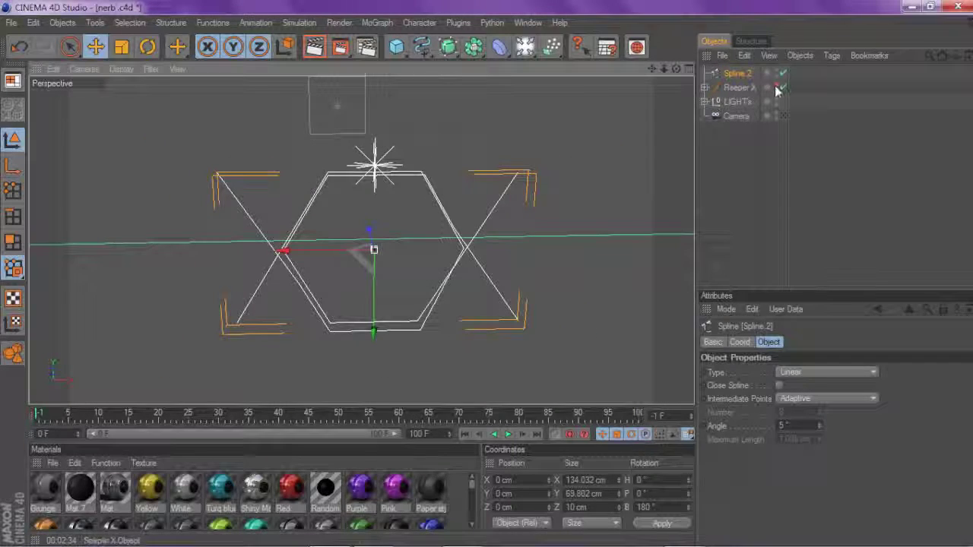
pyautogui.click(776, 85)
pyautogui.moveTo(677, 69); pyautogui.dragTo(683, 70)
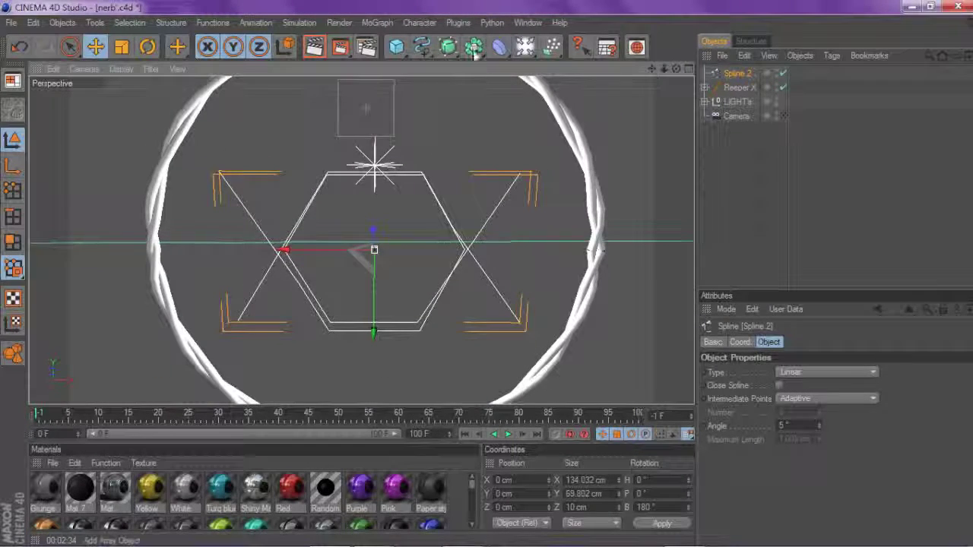
# Sweep a circle profile of 3 cm radius along the combined barb spline with a Sweep NURBS.
pyautogui.click(448, 47)
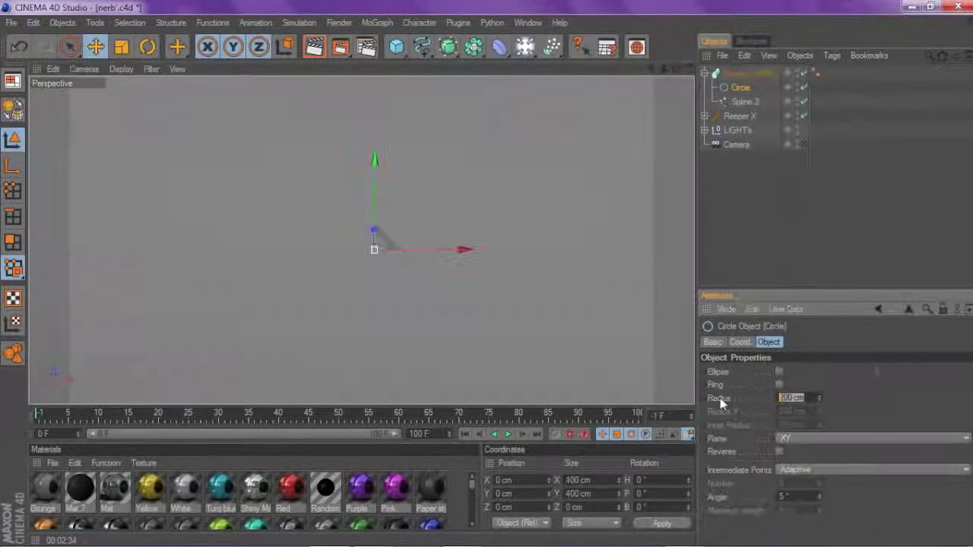
pyautogui.press('Return')
pyautogui.scroll(3, 352, 245)
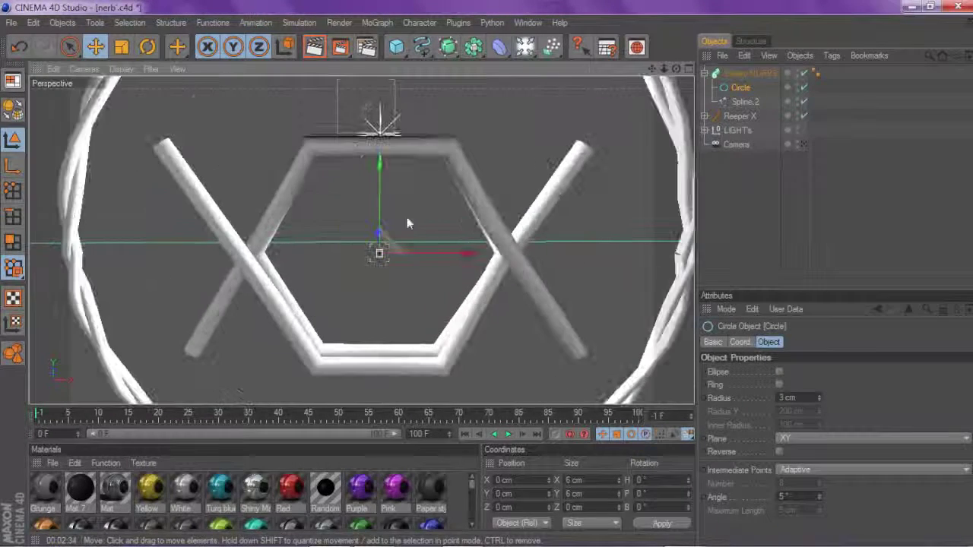
# Shape the Scale curve in the Sweep NURBS details into a straight ramp from zero at the start to full at the end.
pyautogui.click(736, 73)
pyautogui.moveTo(676, 69)
pyautogui.mouseDown()
pyautogui.moveTo(642, 90)
pyautogui.moveTo(676, 69)
pyautogui.mouseUp()
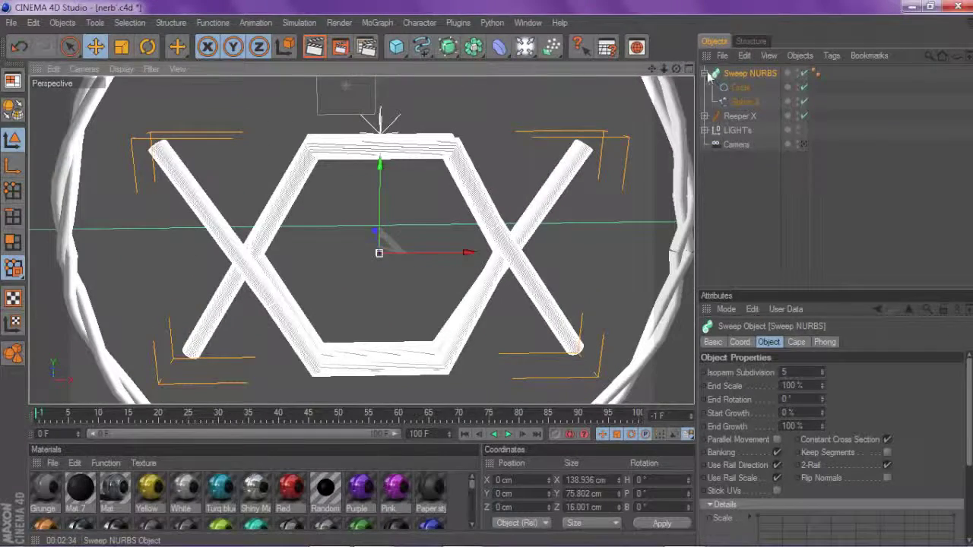
pyautogui.click(705, 74)
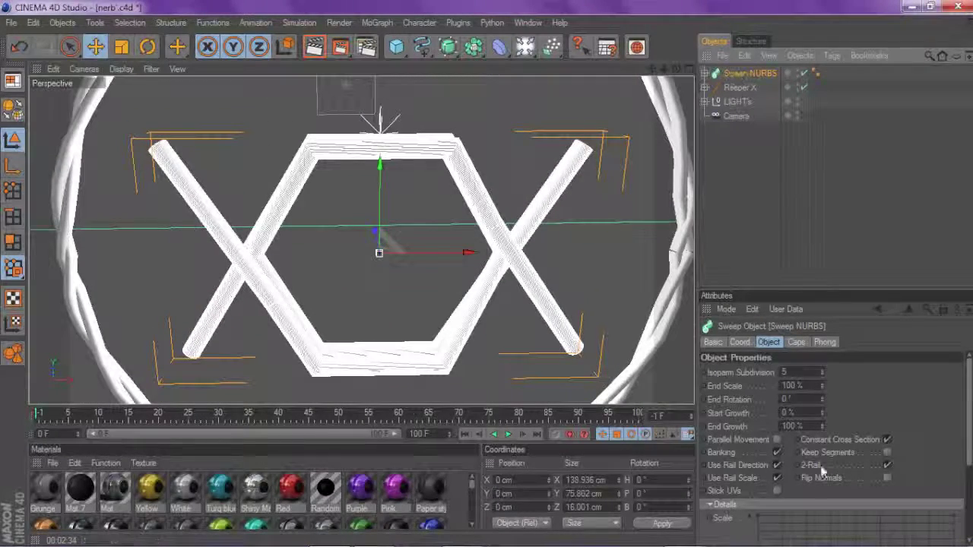
pyautogui.scroll(-5, 814, 460)
pyautogui.click(710, 374)
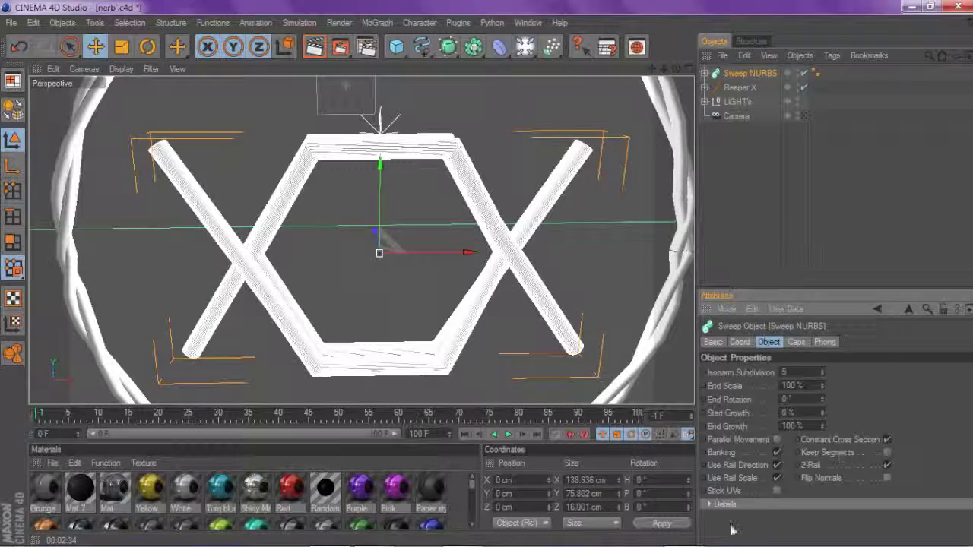
pyautogui.click(709, 505)
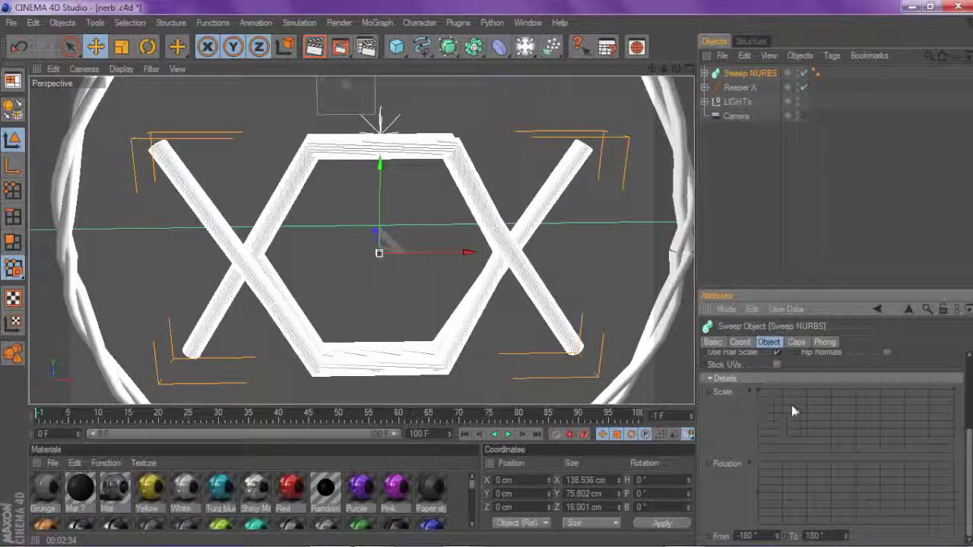
pyautogui.rightClick(823, 408)
pyautogui.click(831, 420)
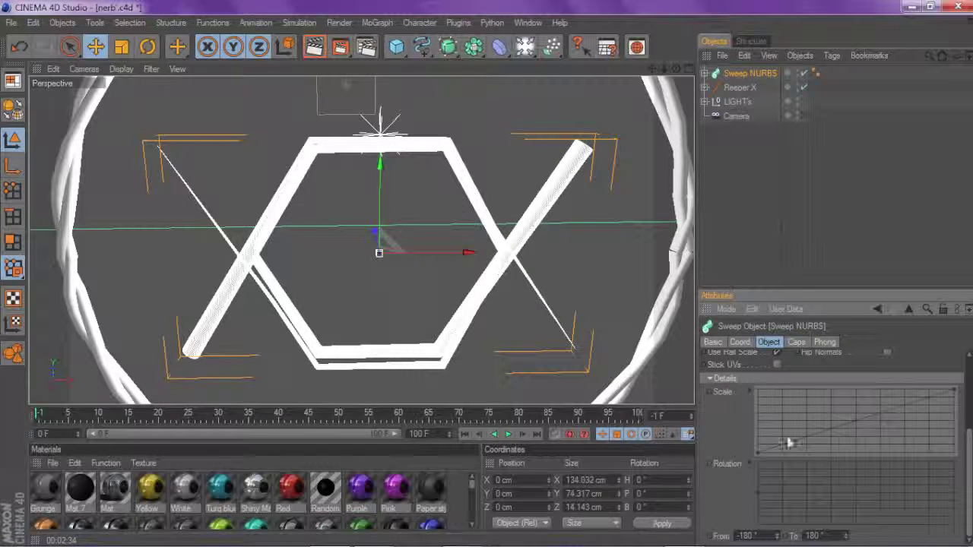
# Try reshaping the sweep's Scale curve by adding and moving extra points on the ramp, and undo it.
pyautogui.keyDown('ctrl'); pyautogui.click(857, 417); pyautogui.keyUp('ctrl')
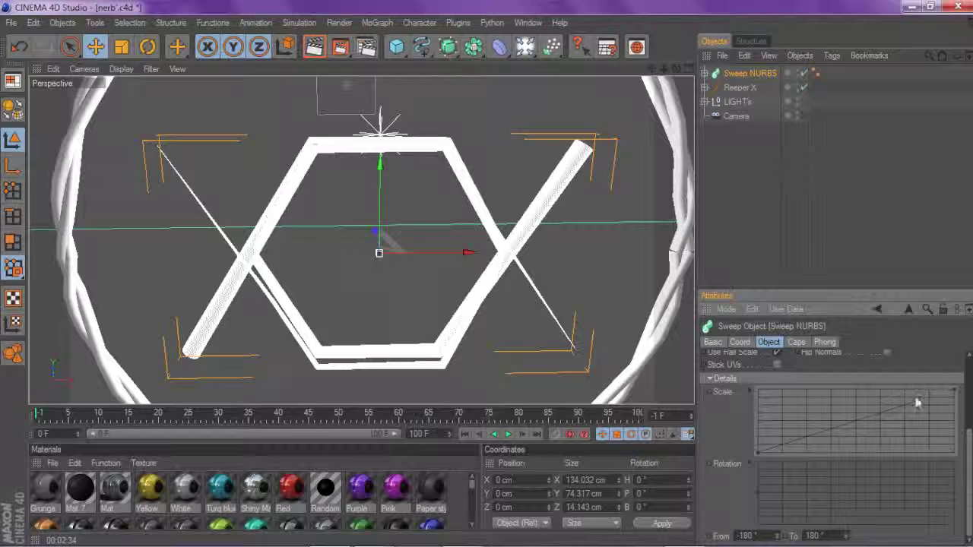
pyautogui.moveTo(913, 402); pyautogui.dragTo(814, 432)
pyautogui.hotkey('ctrl', 'z')
pyautogui.hotkey('ctrl', 'z')
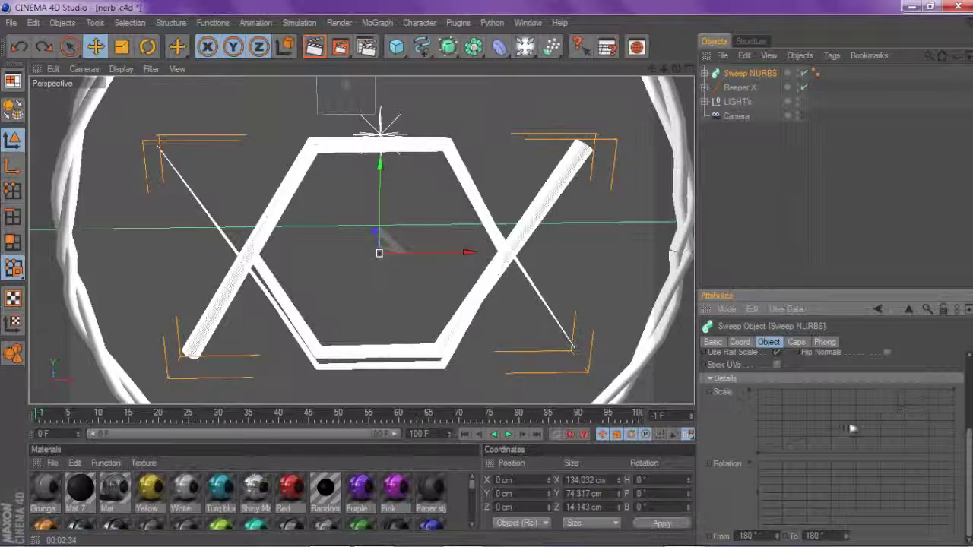
# Try the Cubic preset on the Scale curve with one added midpoint, and undo it.
pyautogui.keyDown('ctrl'); pyautogui.click(859, 419); pyautogui.keyUp('ctrl')
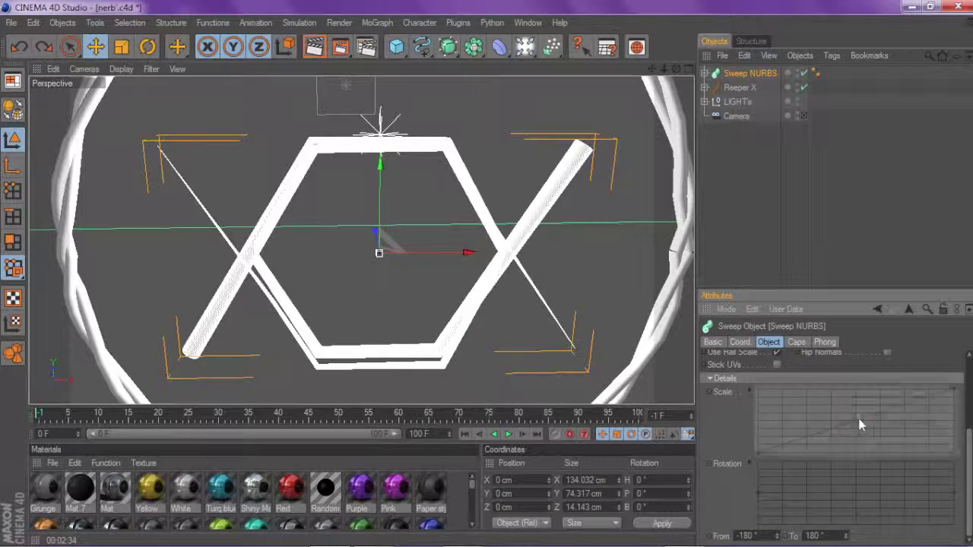
pyautogui.rightClick(897, 427)
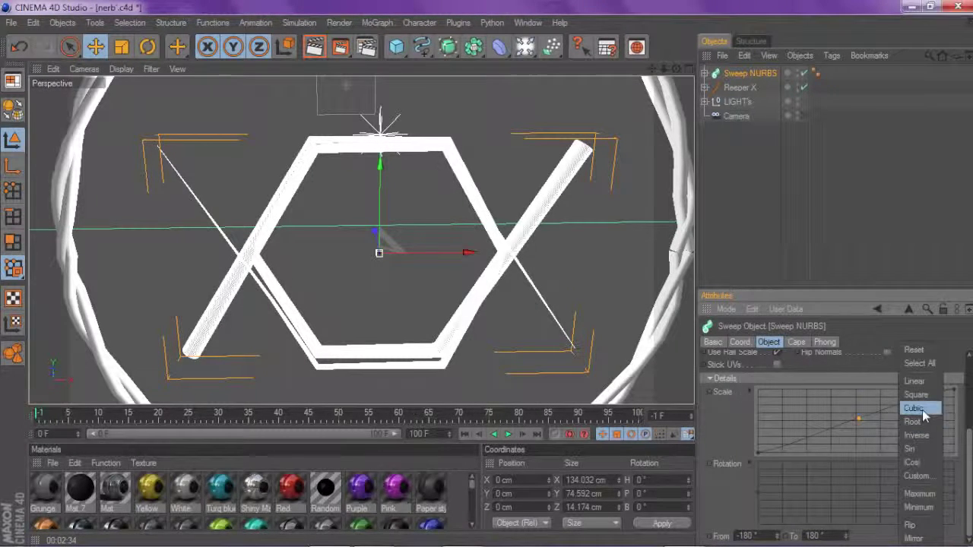
pyautogui.click(922, 409)
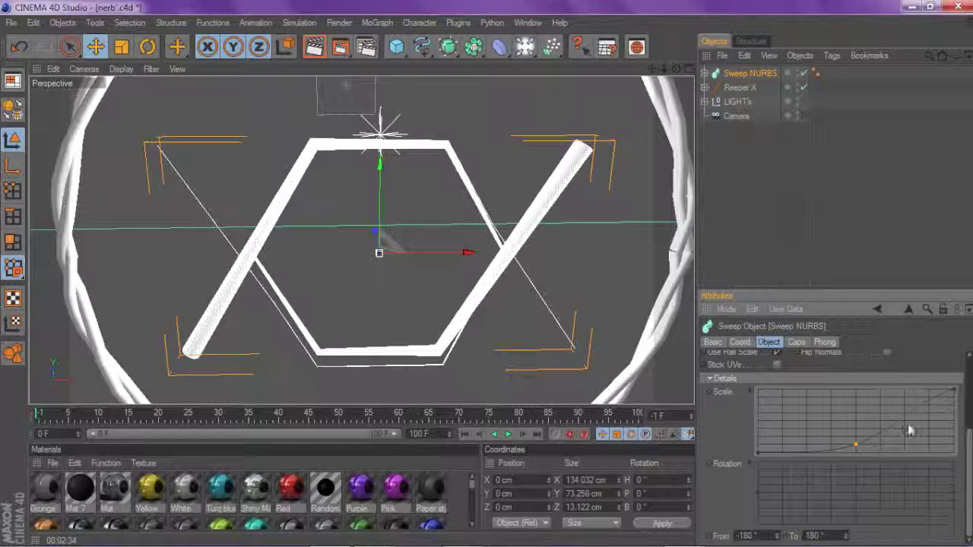
pyautogui.hotkey('ctrl', 'z')
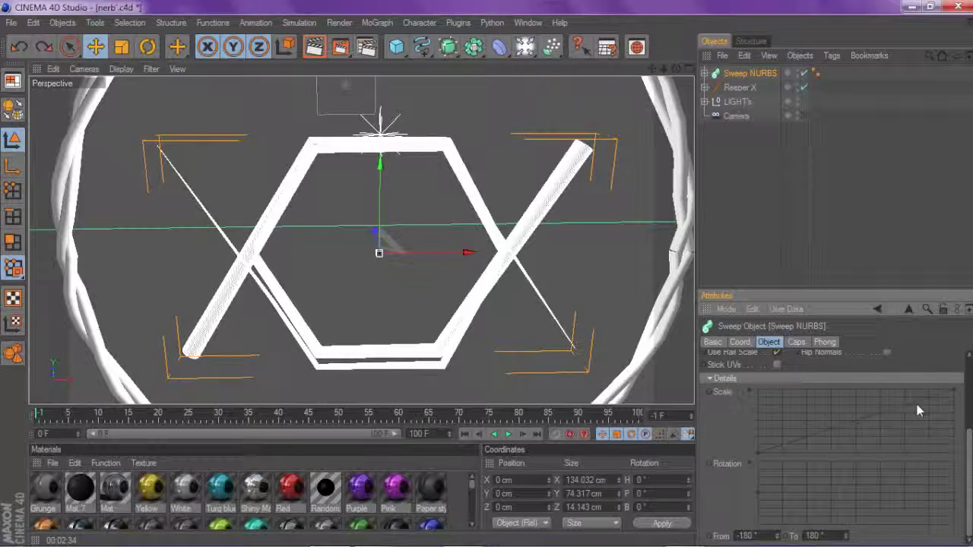
# Add three points along the Scale curve's ramp, near its start, middle and end.
pyautogui.keyDown('ctrl'); pyautogui.click(916, 405); pyautogui.keyUp('ctrl')
pyautogui.keyDown('ctrl'); pyautogui.click(851, 422); pyautogui.keyUp('ctrl')
pyautogui.keyDown('ctrl'); pyautogui.click(809, 434); pyautogui.keyUp('ctrl')
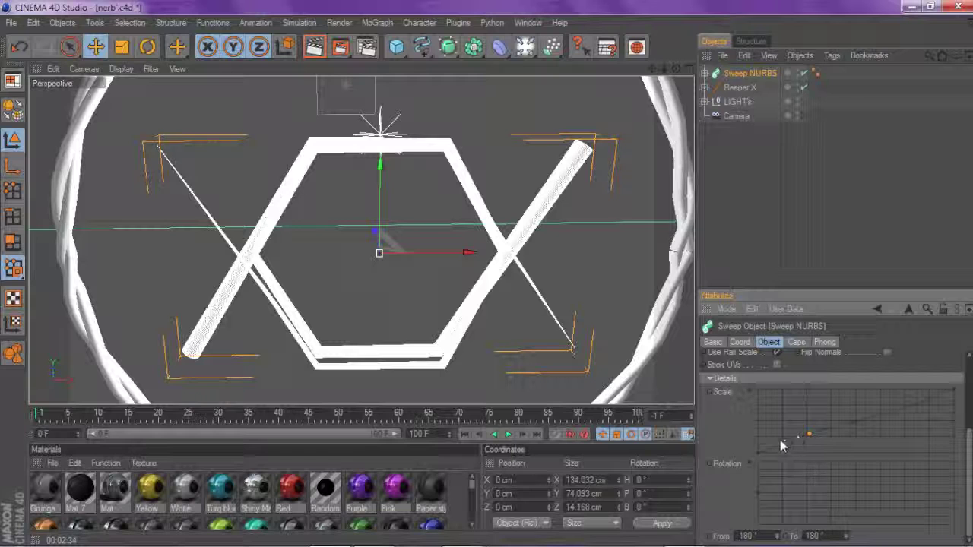
pyautogui.click(804, 435)
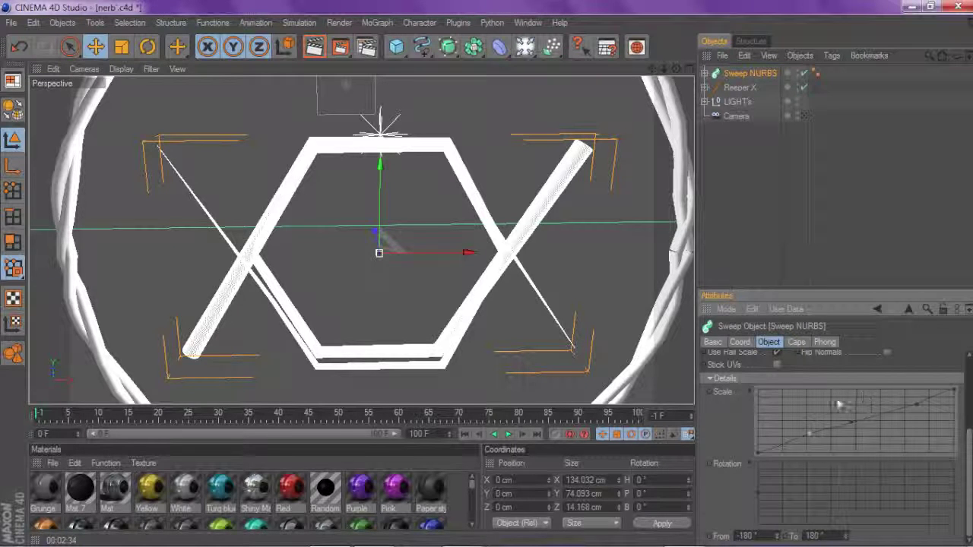
# Try the Cubic preset on the Scale curve with its three added points, and undo it.
pyautogui.rightClick(881, 433)
pyautogui.click(899, 423)
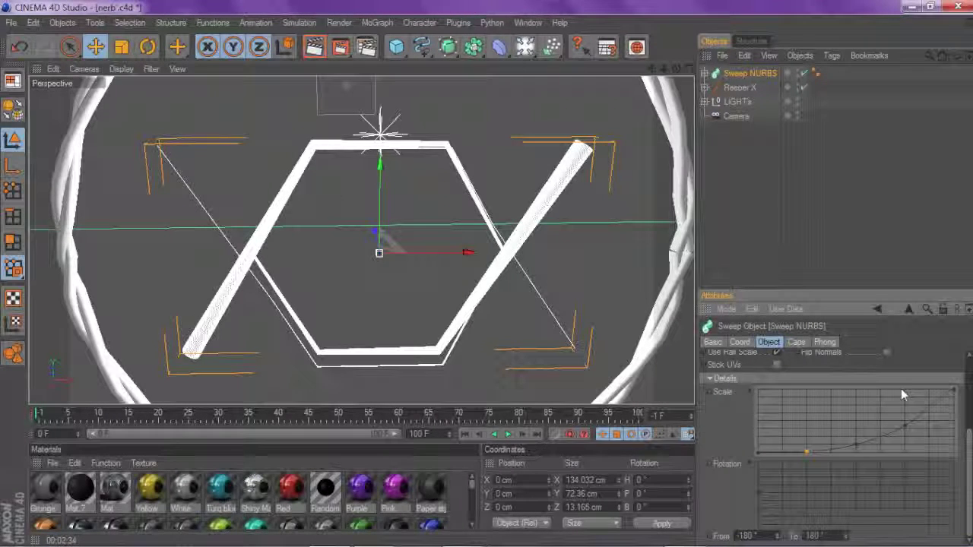
pyautogui.hotkey('ctrl', 'z')
# Reshape the sweep's Scale curve with its three inner points at full height and both endpoints at zero.
pyautogui.moveTo(915, 445); pyautogui.dragTo(807, 446)
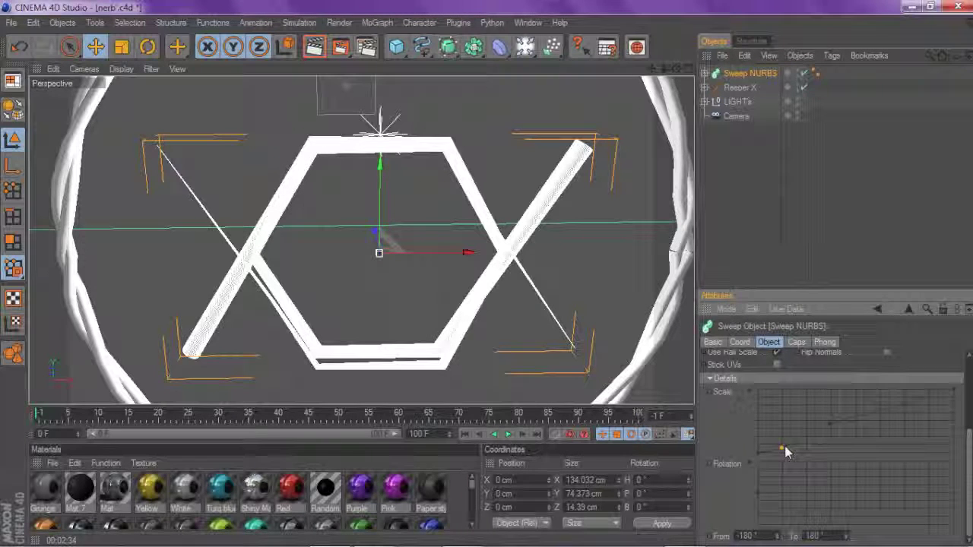
pyautogui.rightClick(904, 436)
pyautogui.click(911, 404)
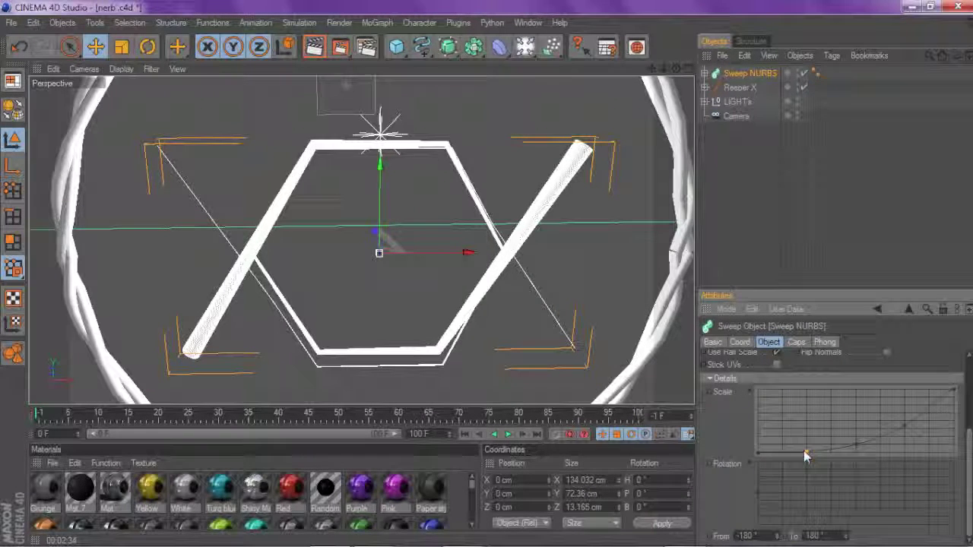
pyautogui.moveTo(804, 451); pyautogui.dragTo(797, 390)
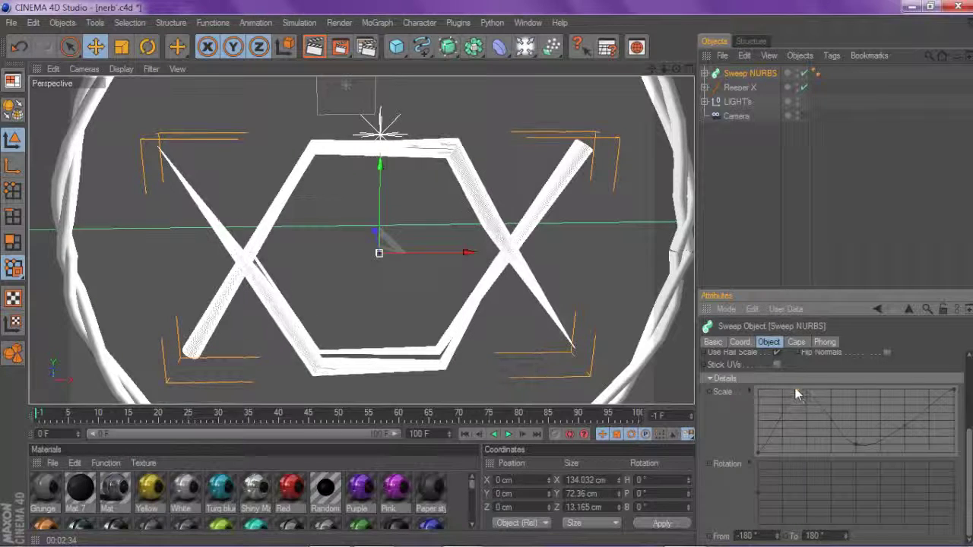
pyautogui.moveTo(860, 454); pyautogui.dragTo(856, 393)
pyautogui.moveTo(904, 426); pyautogui.dragTo(951, 464)
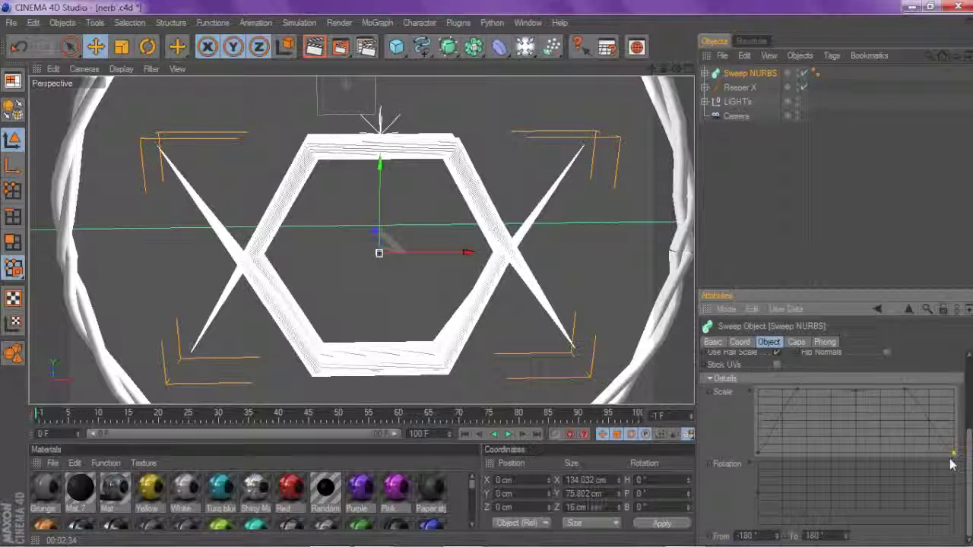
pyautogui.click(514, 251)
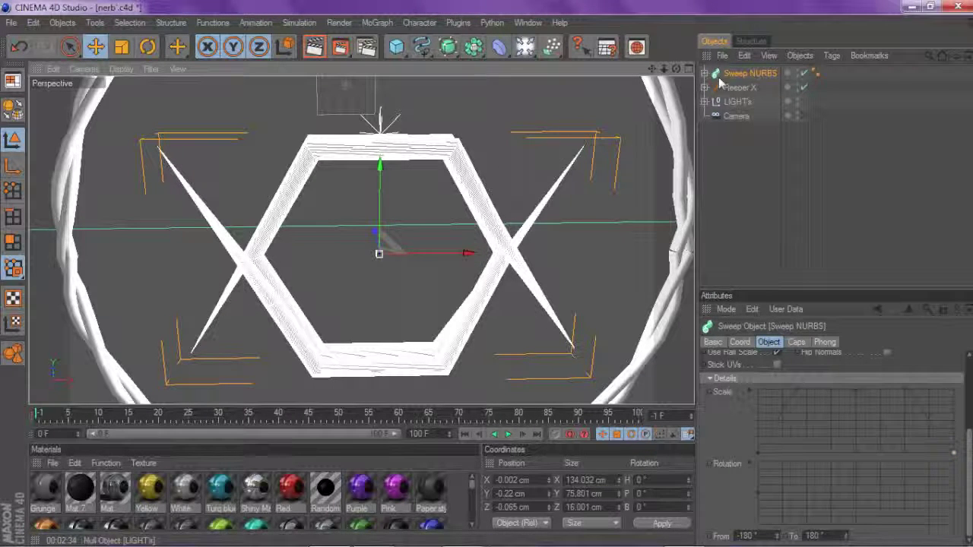
# Try adding a Cloner with the barb's Sweep NURBS as its child, and undo it.
pyautogui.moveTo(676, 69); pyautogui.dragTo(652, 114)
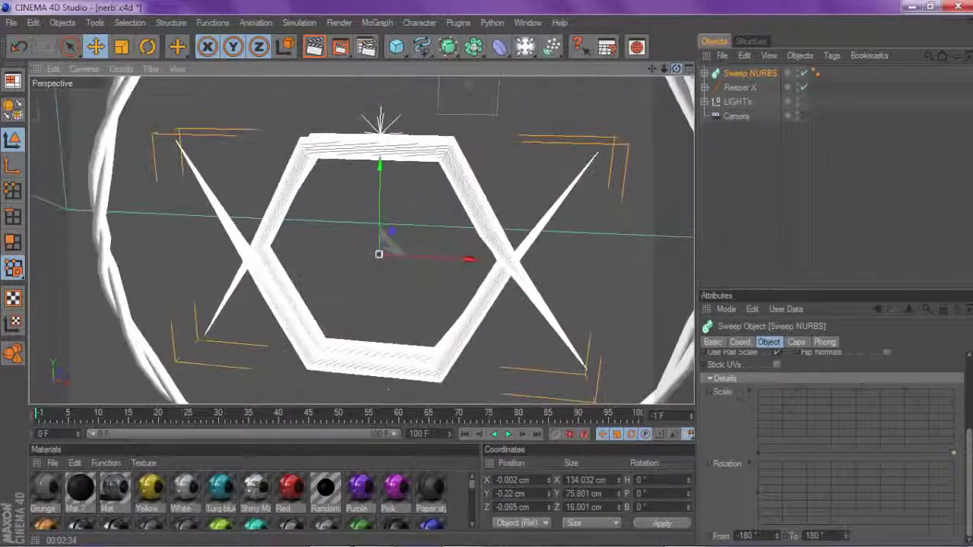
pyautogui.scroll(-4, 651, 126)
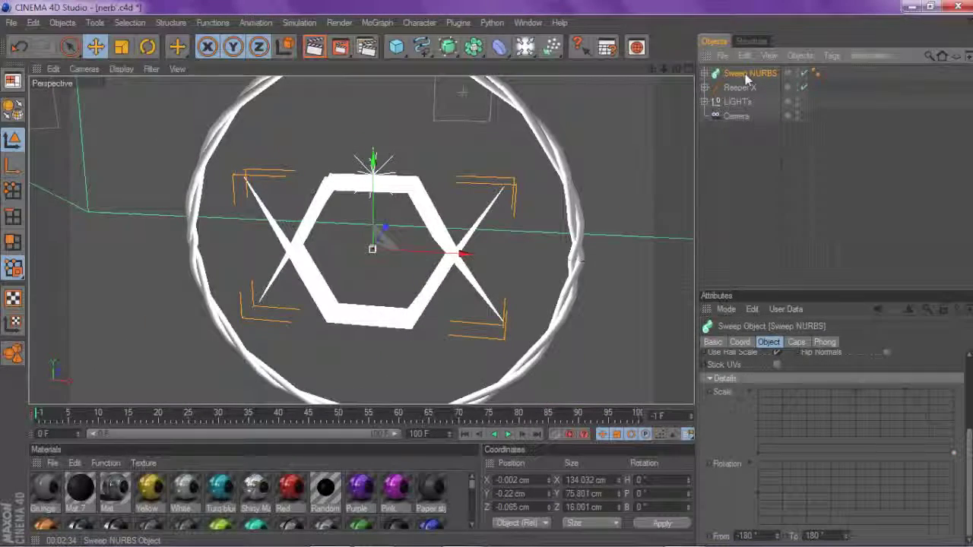
pyautogui.click(377, 23)
pyautogui.click(408, 123)
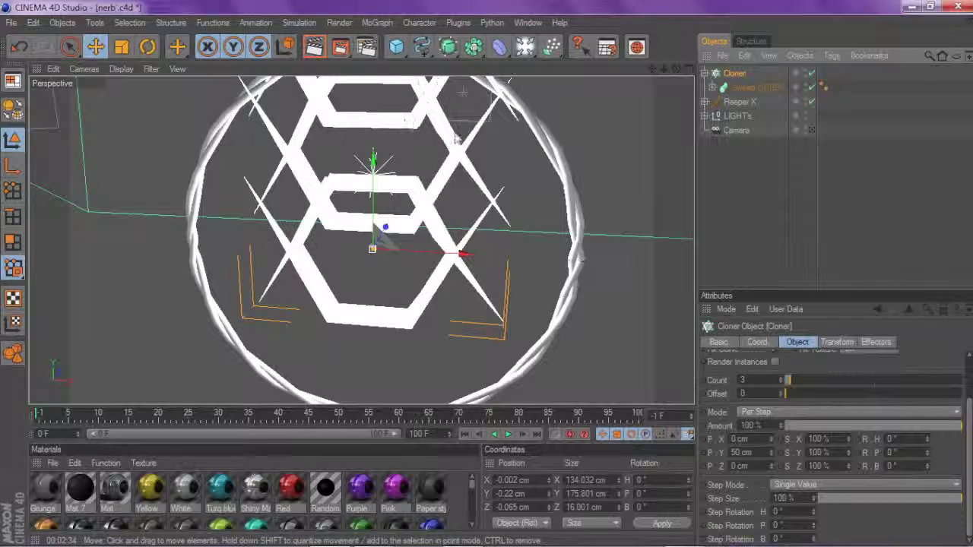
pyautogui.scroll(-3, 568, 134)
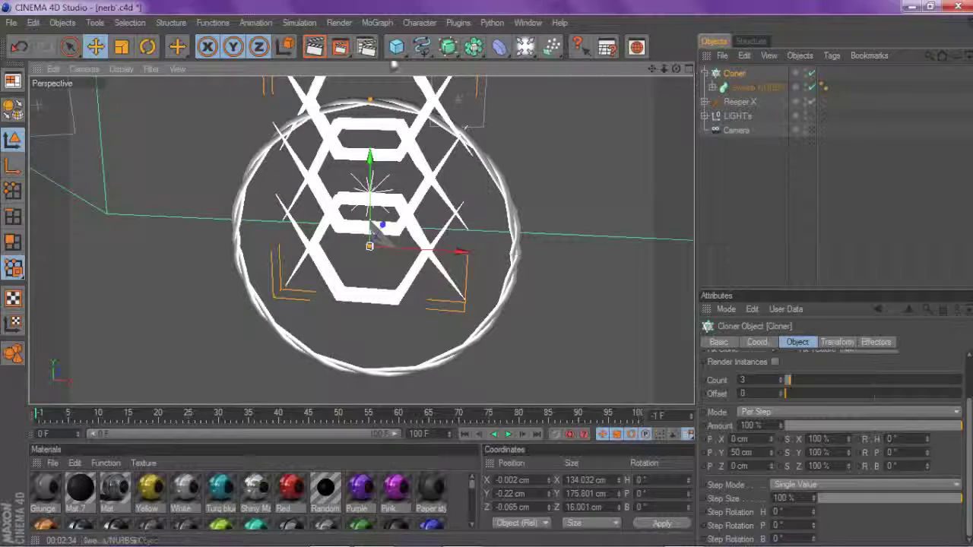
pyautogui.click(377, 23)
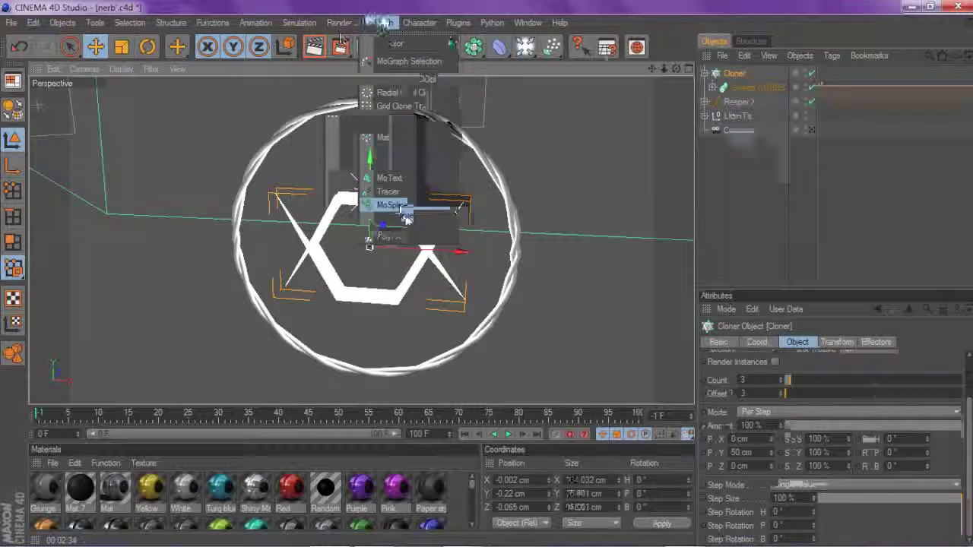
# Add a MoGraph Cloner and nest the barb's Sweep NURBS inside it.
pyautogui.click(386, 23)
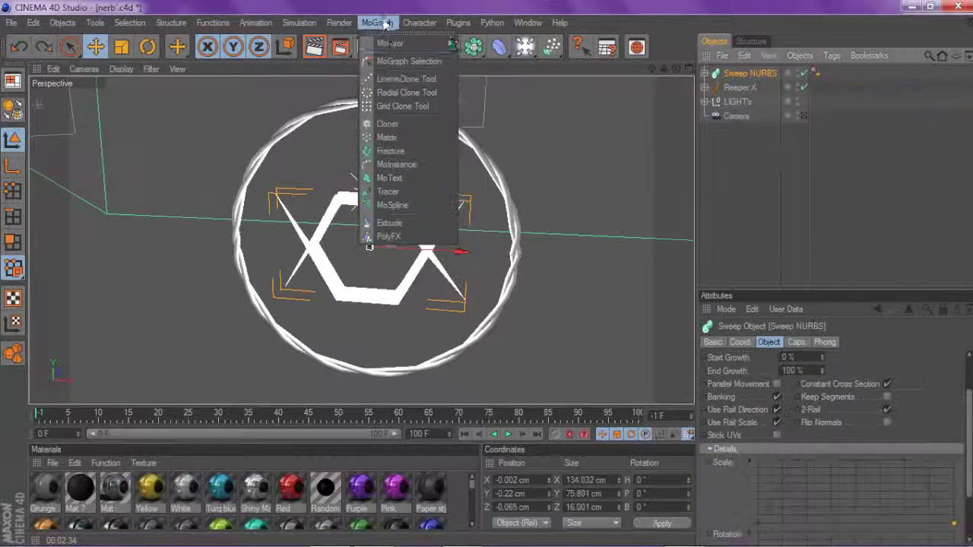
pyautogui.click(387, 123)
pyautogui.click(726, 102)
pyautogui.moveTo(728, 88); pyautogui.dragTo(736, 79)
pyautogui.moveTo(730, 79); pyautogui.dragTo(729, 76)
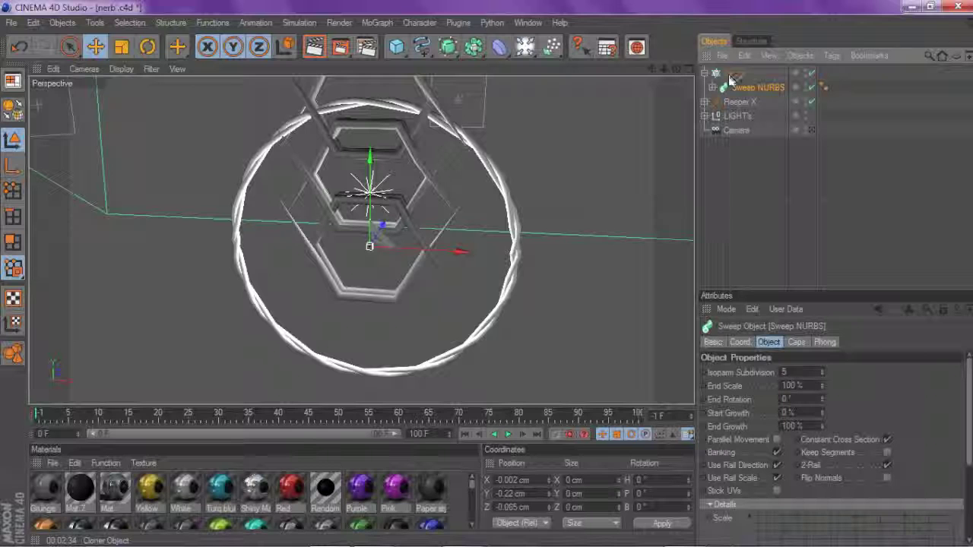
# Set the Cloner's mode to Object and assign the Reeper X's Circle spline as its target object.
pyautogui.click(726, 73)
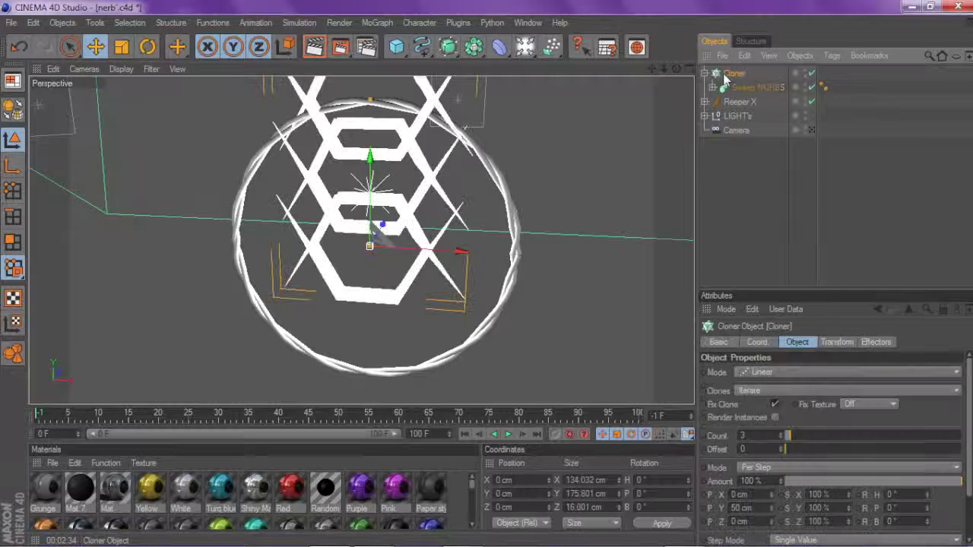
pyautogui.click(798, 343)
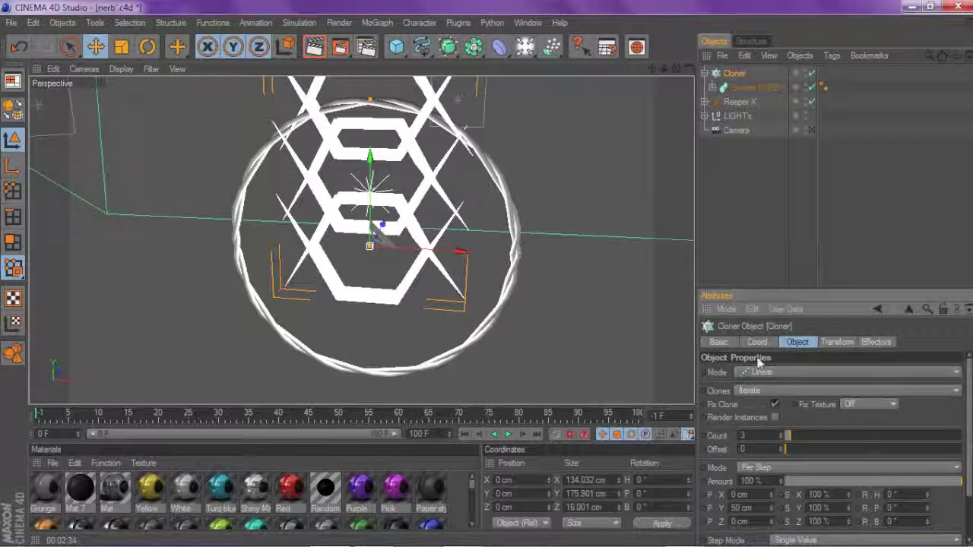
pyautogui.click(772, 372)
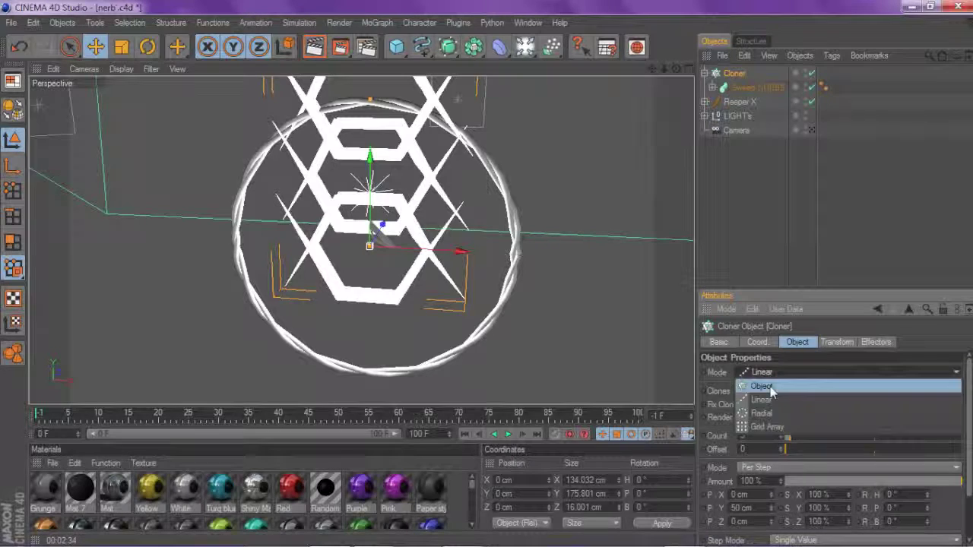
pyautogui.click(760, 385)
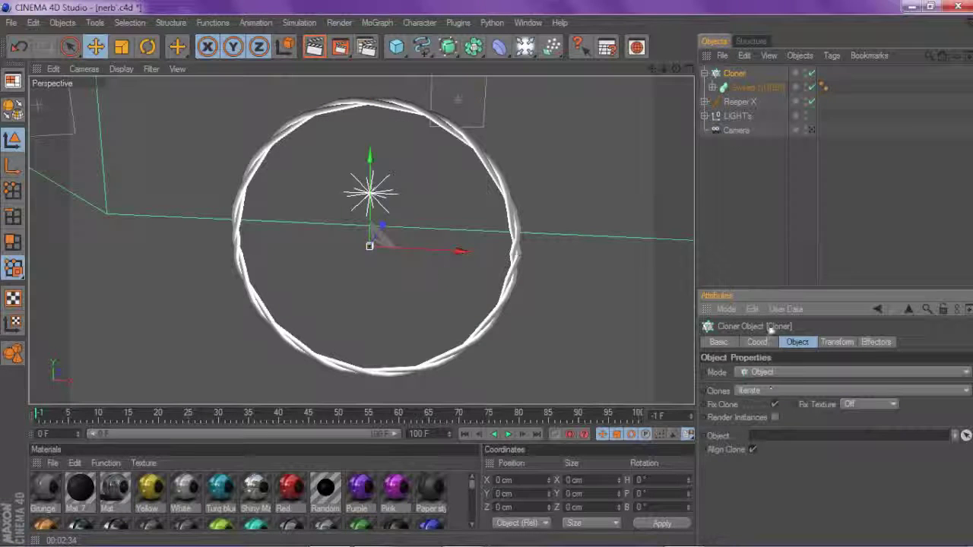
pyautogui.click(705, 102)
pyautogui.click(735, 117)
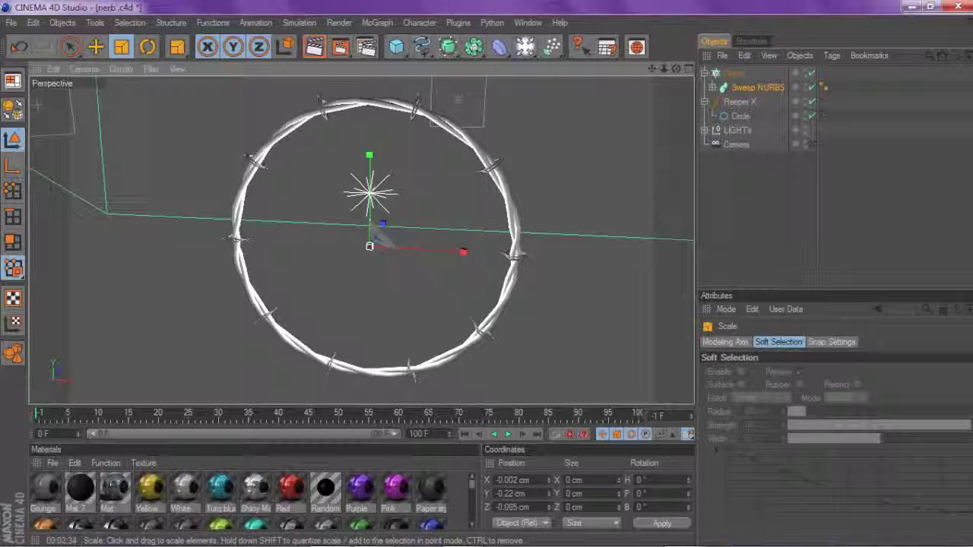
# Set the radius of the Circle profile inside the barb's Sweep NURBS to 1 cm.
pyautogui.scroll(3, 411, 143)
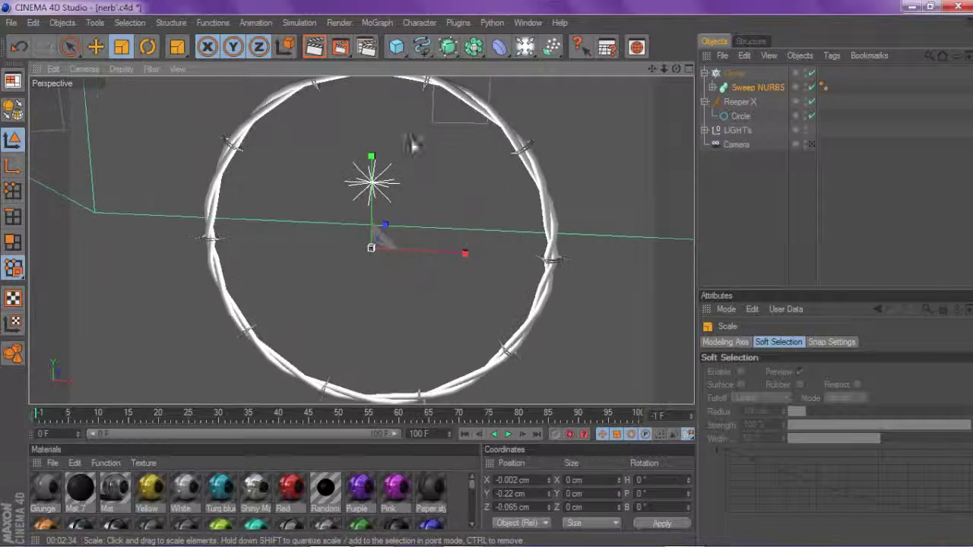
pyautogui.moveTo(676, 70); pyautogui.dragTo(680, 73)
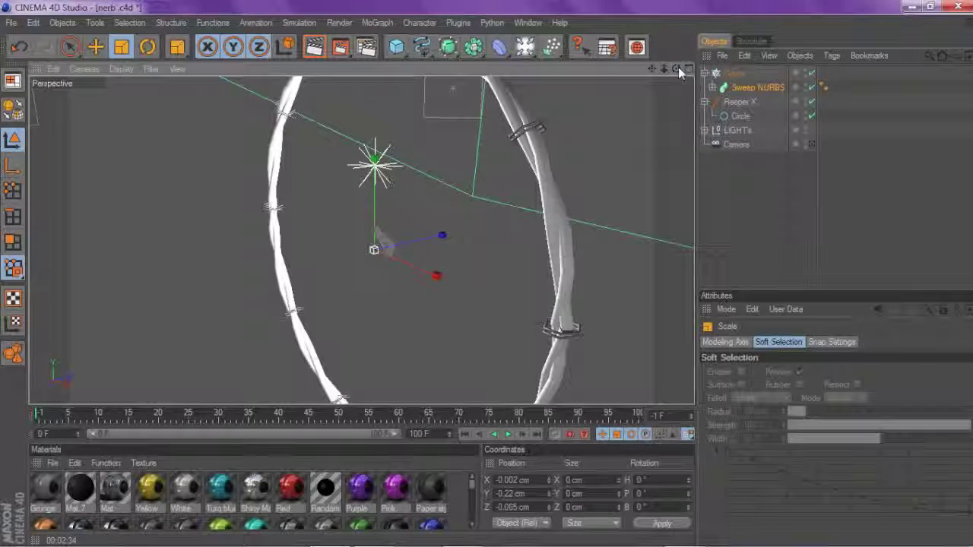
pyautogui.click(712, 87)
pyautogui.click(736, 103)
pyautogui.moveTo(811, 396); pyautogui.dragTo(725, 403)
pyautogui.write('11')
pyautogui.press('Return')
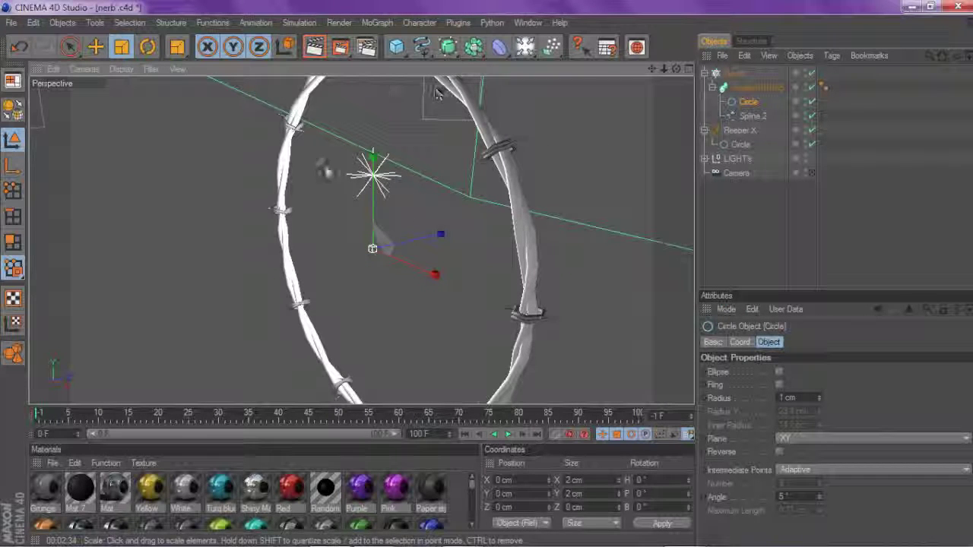
pyautogui.moveTo(676, 70)
pyautogui.mouseDown()
pyautogui.moveTo(660, 80)
pyautogui.moveTo(658, 71)
pyautogui.moveTo(687, 75)
pyautogui.moveTo(664, 69)
pyautogui.mouseUp()
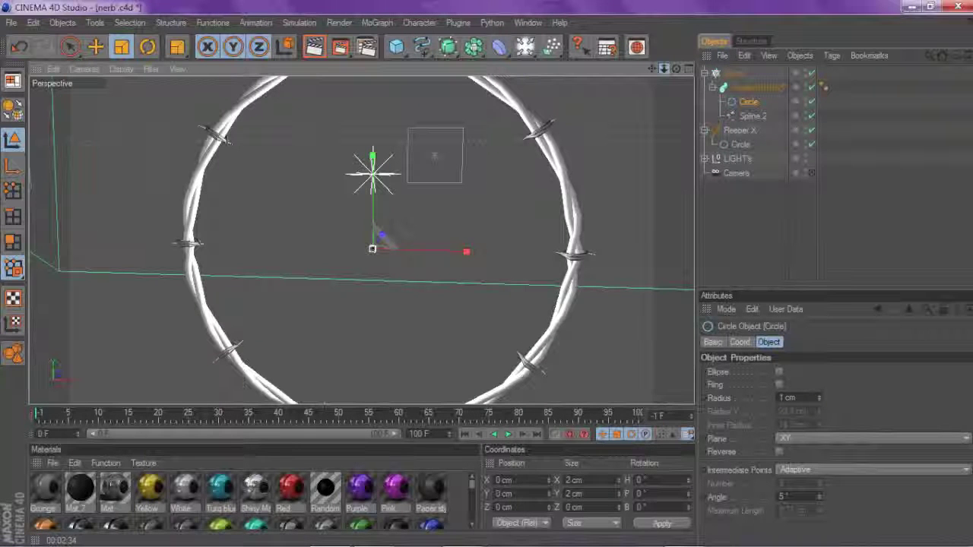